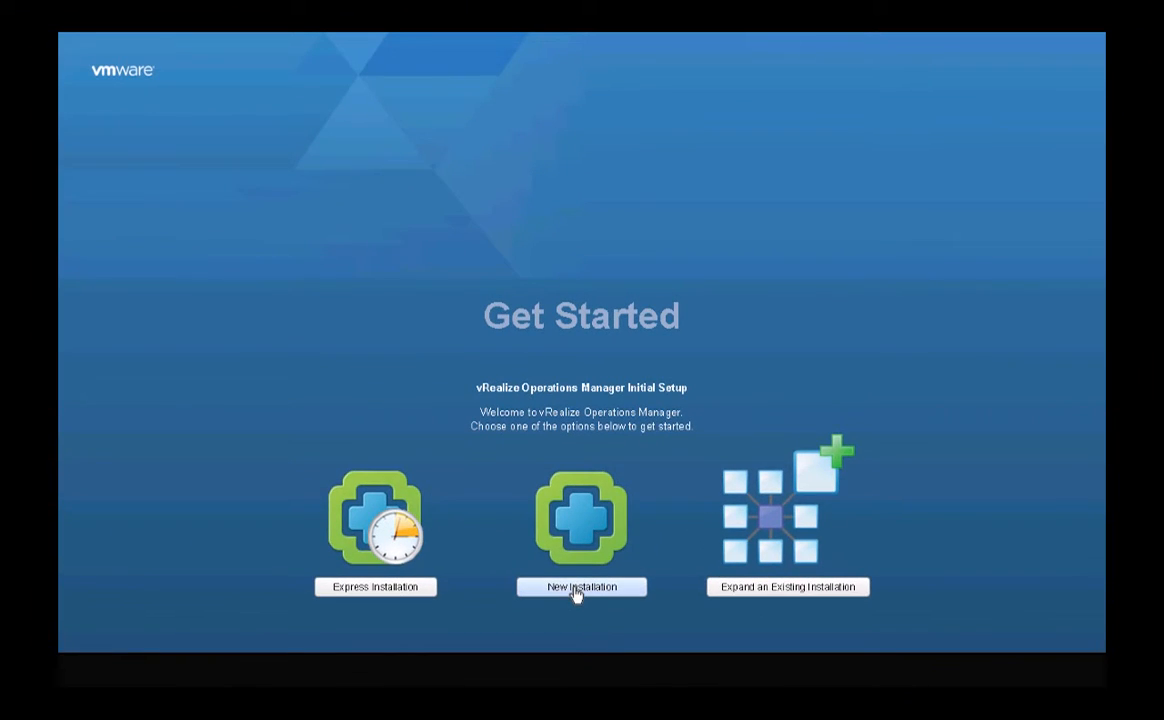
- Start a new cluster installation and enter and confirm the administrator password
left_click(577, 593)
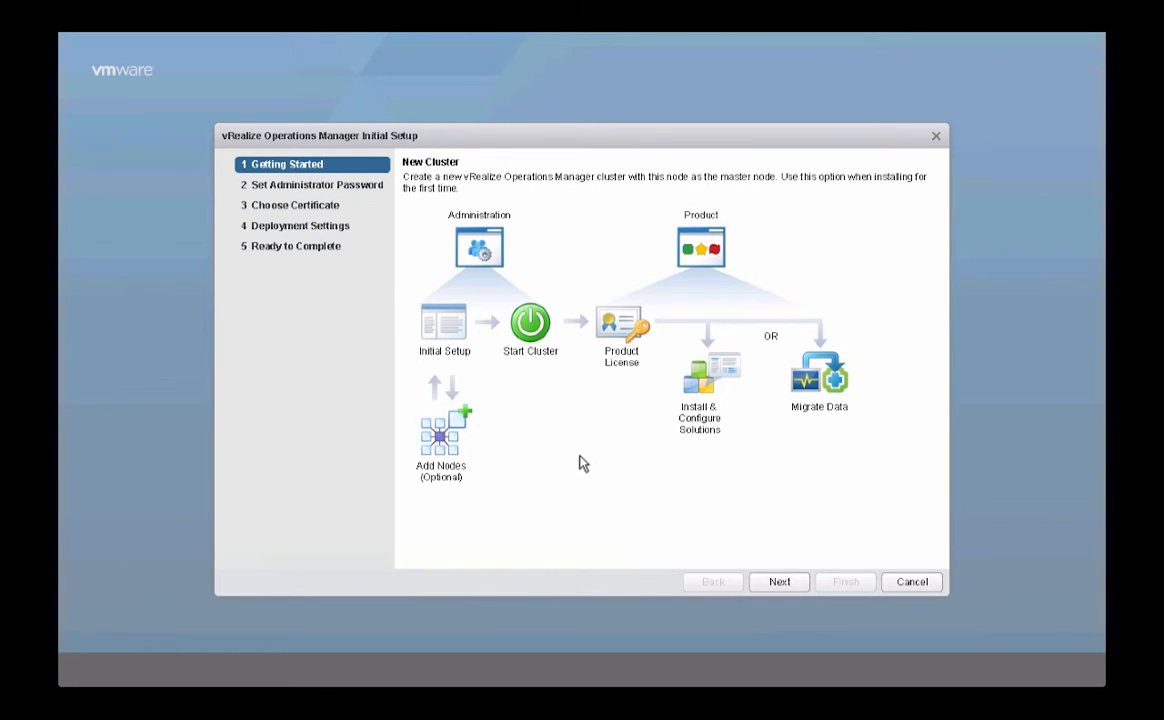
left_click(779, 582)
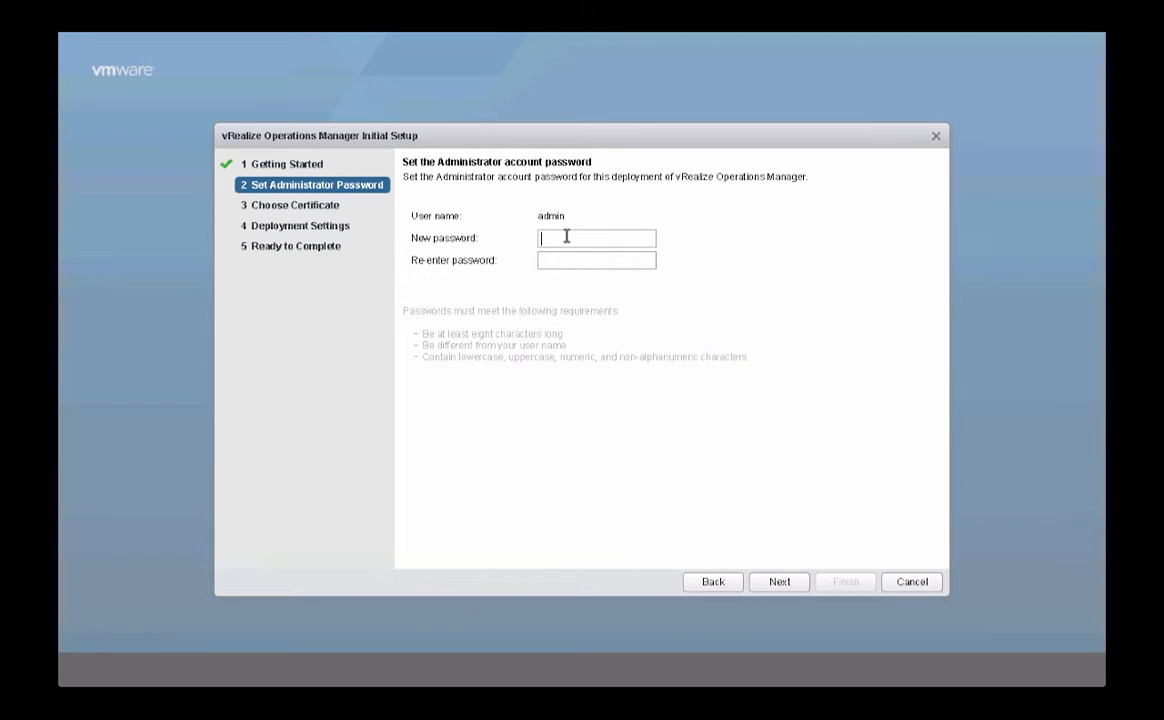
type("VMware1")
key("Tab")
type("VMware1!")
- Keep the default certificates and continue to Deployment Settings
left_click(781, 587)
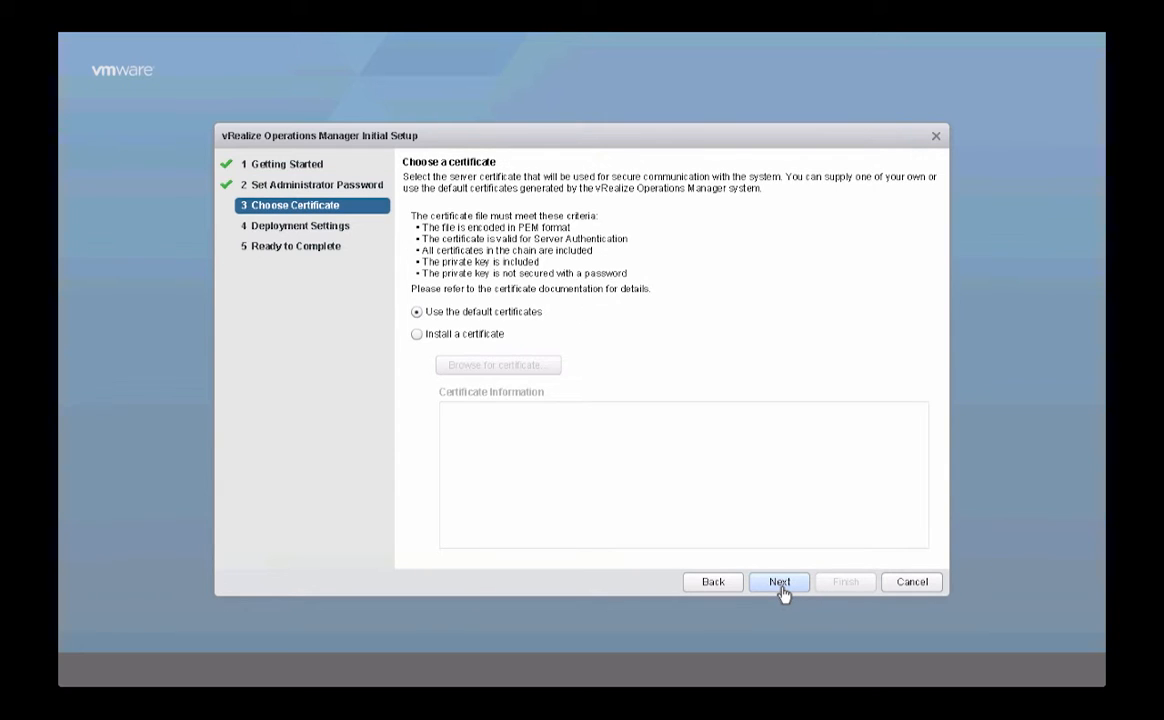
left_click(416, 334)
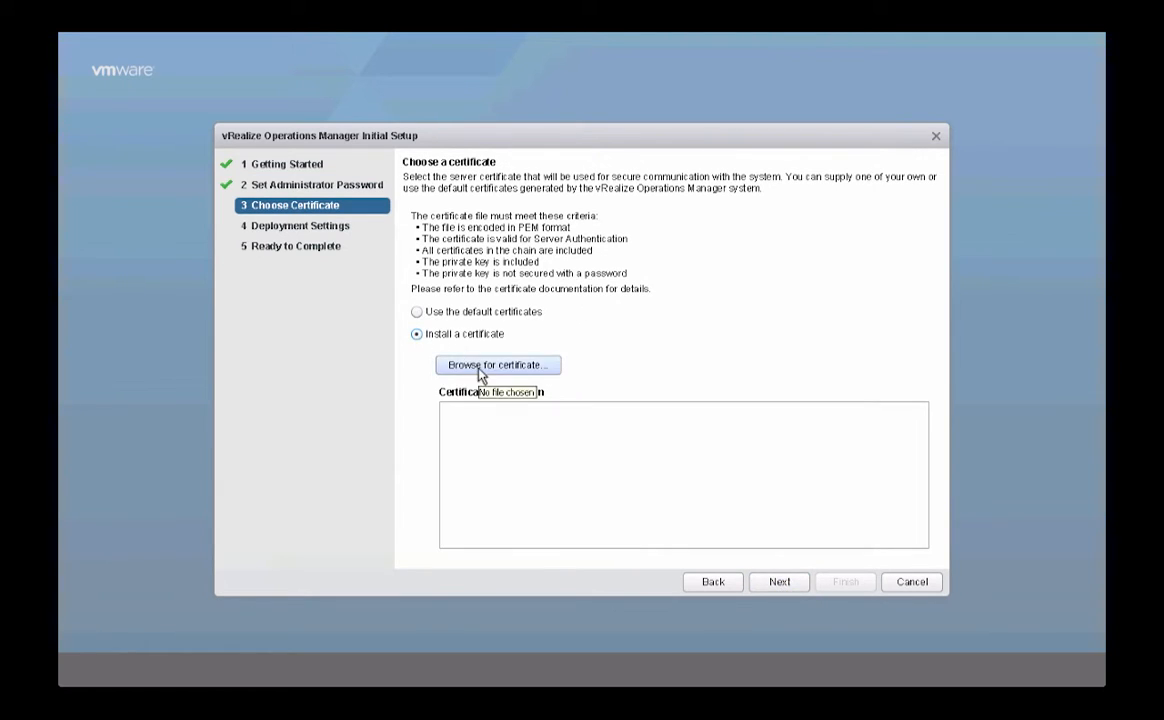
left_click(417, 313)
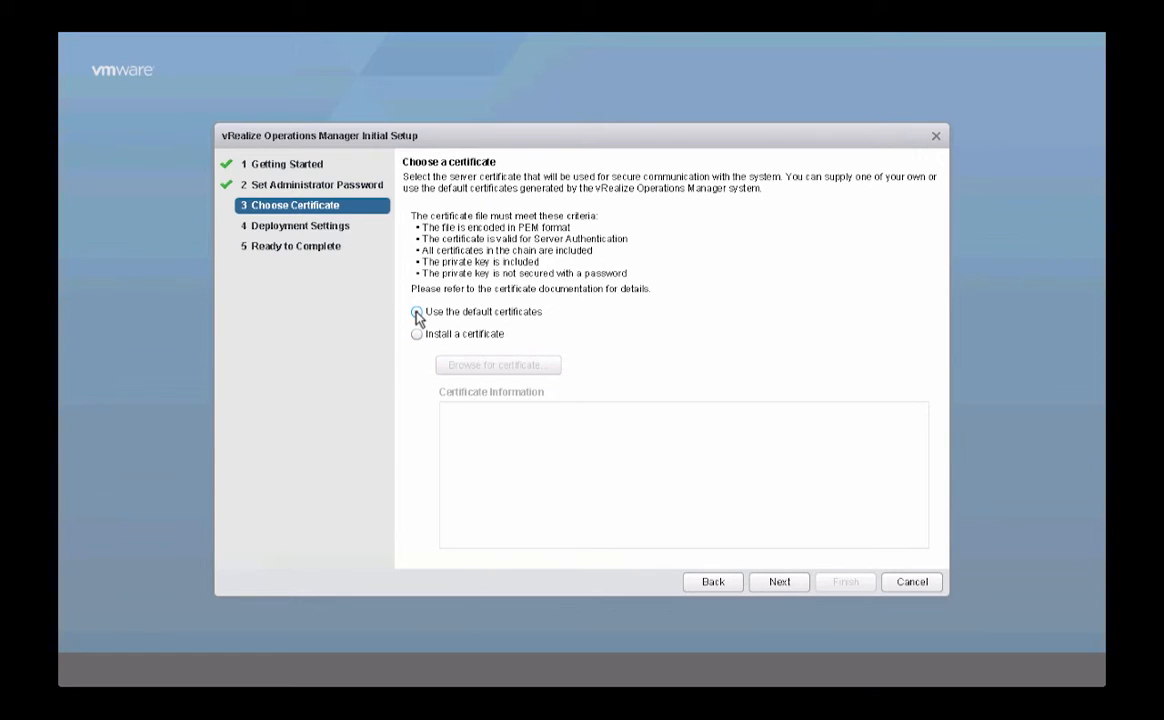
left_click(774, 582)
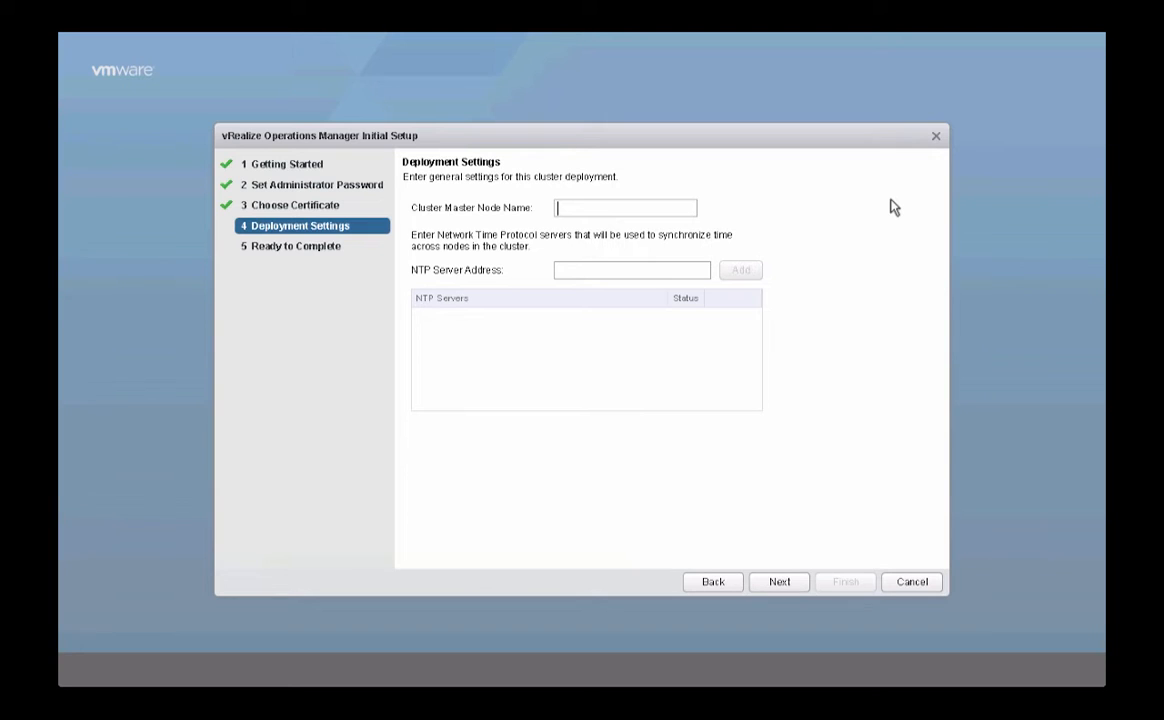
- Name the master node vrops-cl1-node01 and add mgmt-w-ad1 as its NTP server
type("vrops-cl1-node01")
left_click(593, 270)
type("mgmt-w-ad1")
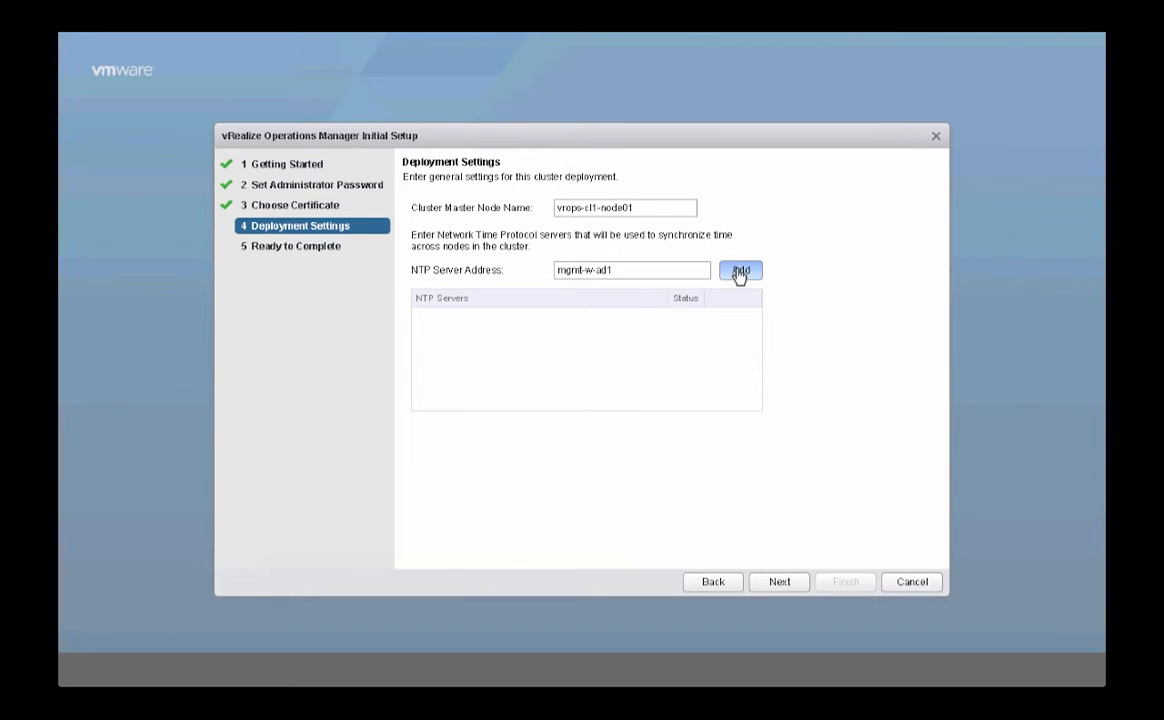
left_click(740, 272)
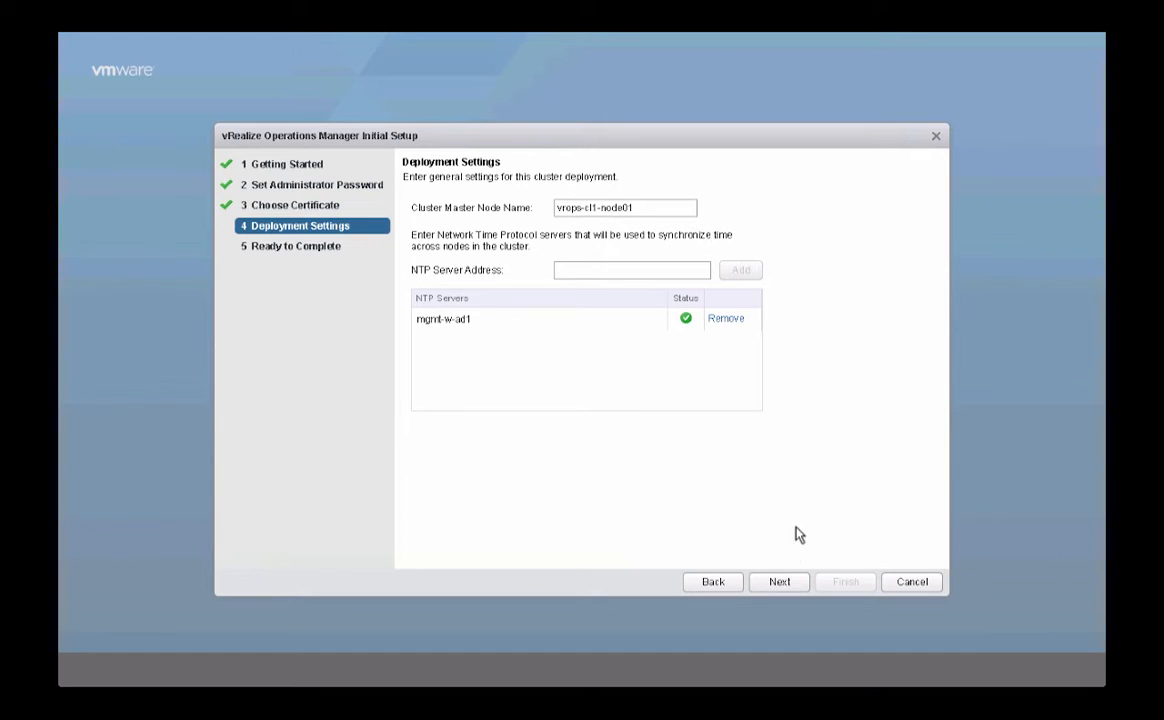
left_click(781, 577)
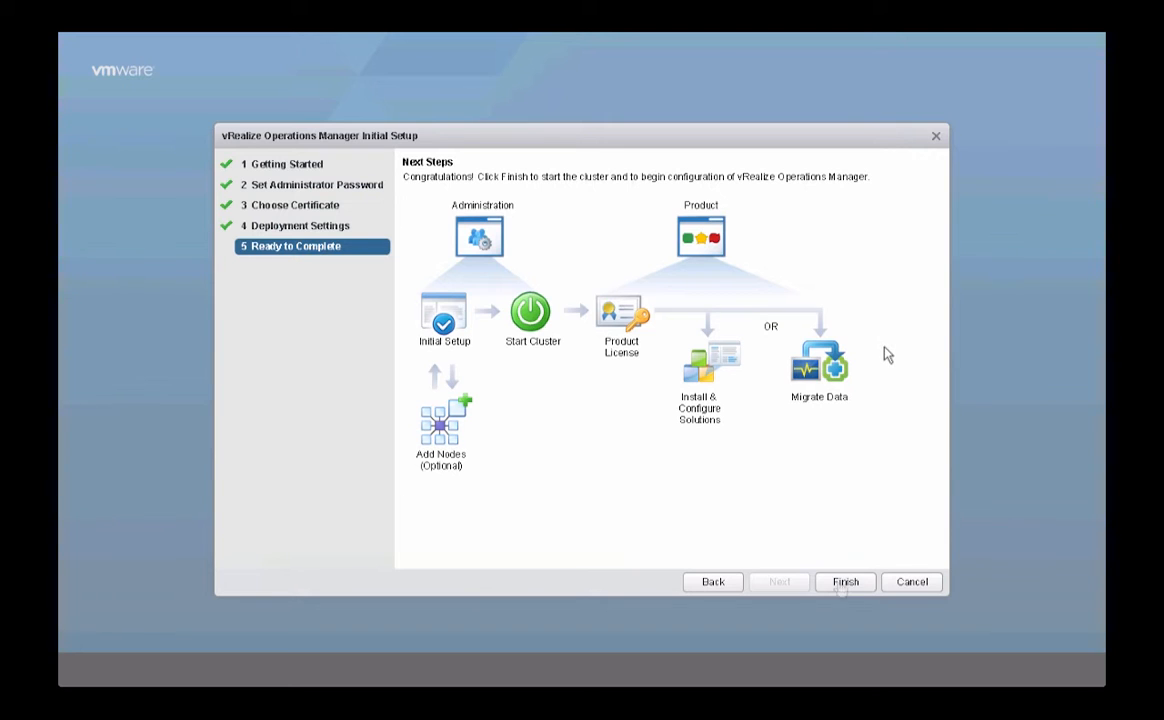
- Finish the master node's setup to create the cluster
left_click(845, 582)
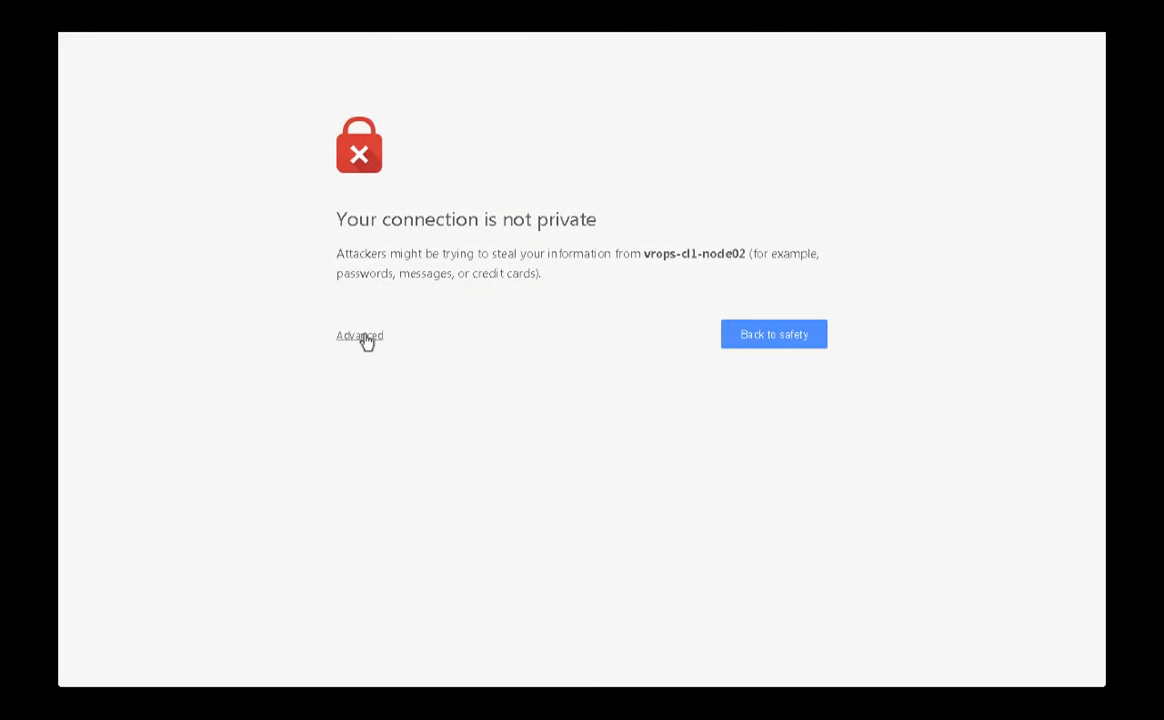
- Bypass Chrome's privacy warning to load vrops-cl1-node02's setup page
left_click(364, 338)
left_click(416, 490)
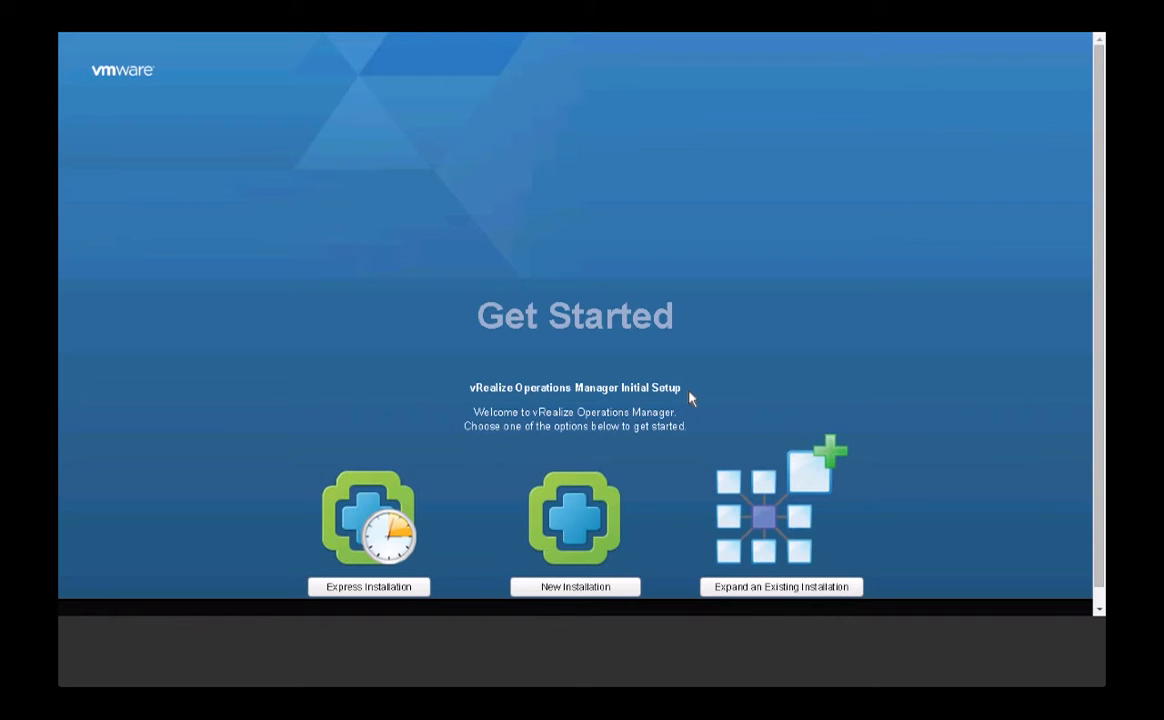
- Expand an existing installation, naming this node vrops-cl1-node02 with node type Data
left_click(760, 588)
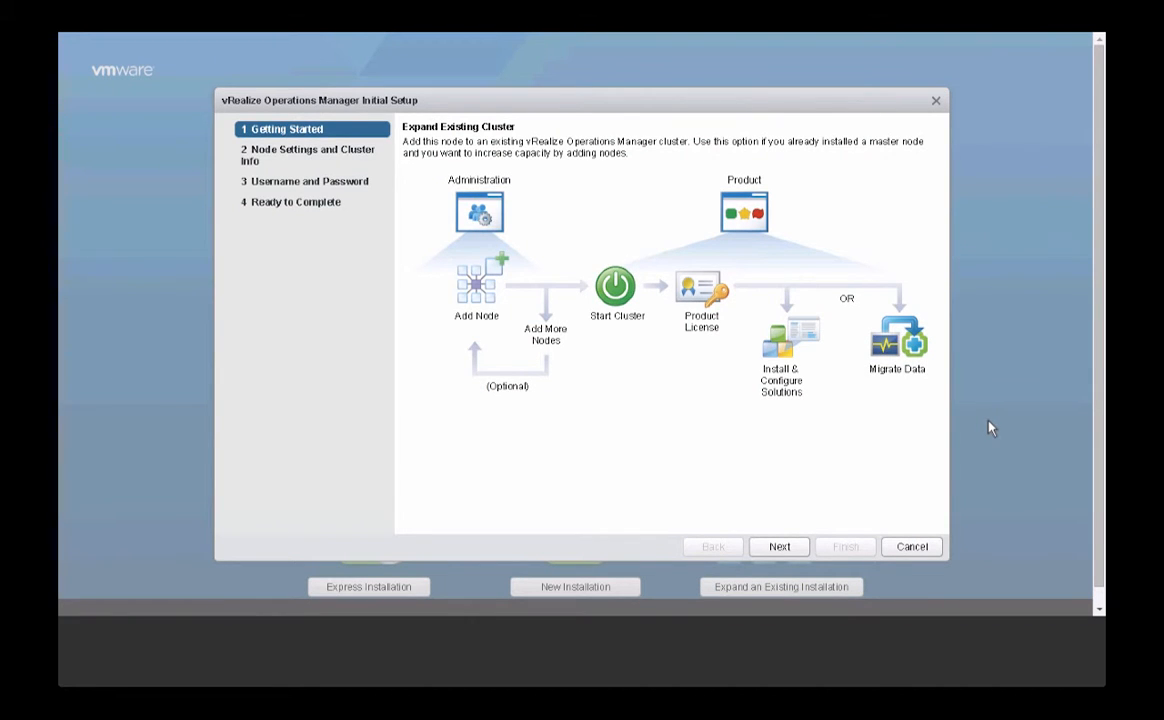
left_click(784, 549)
type("vrops-cl1-node02")
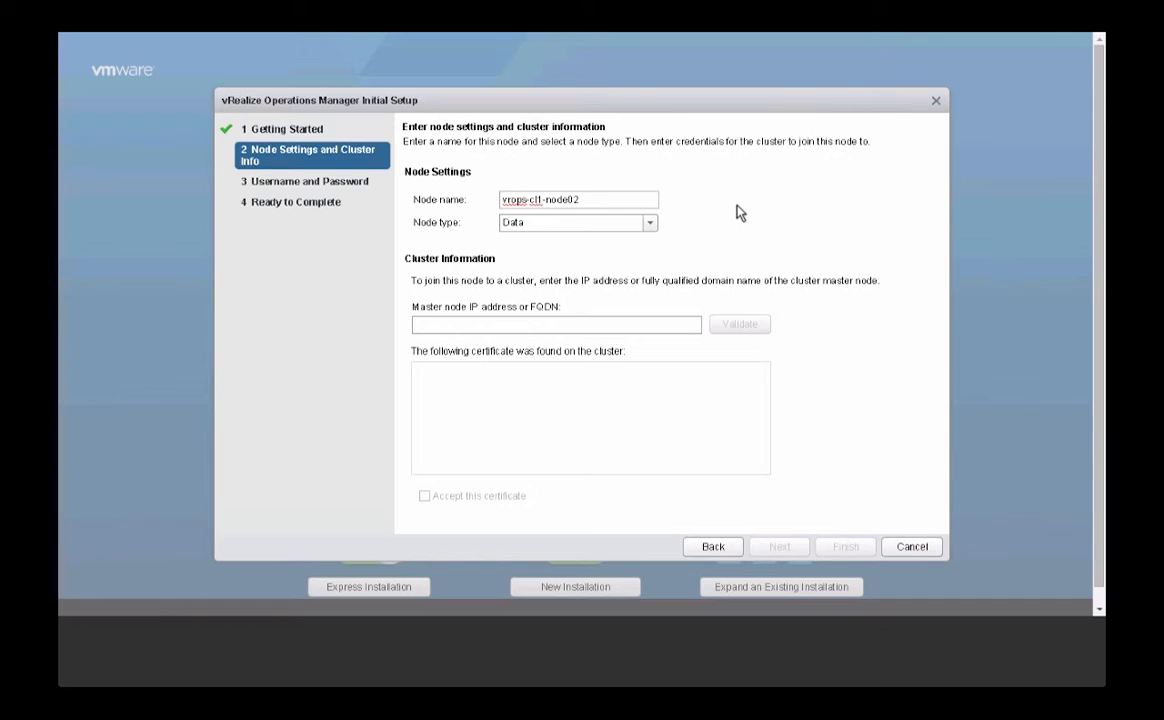
left_click(650, 228)
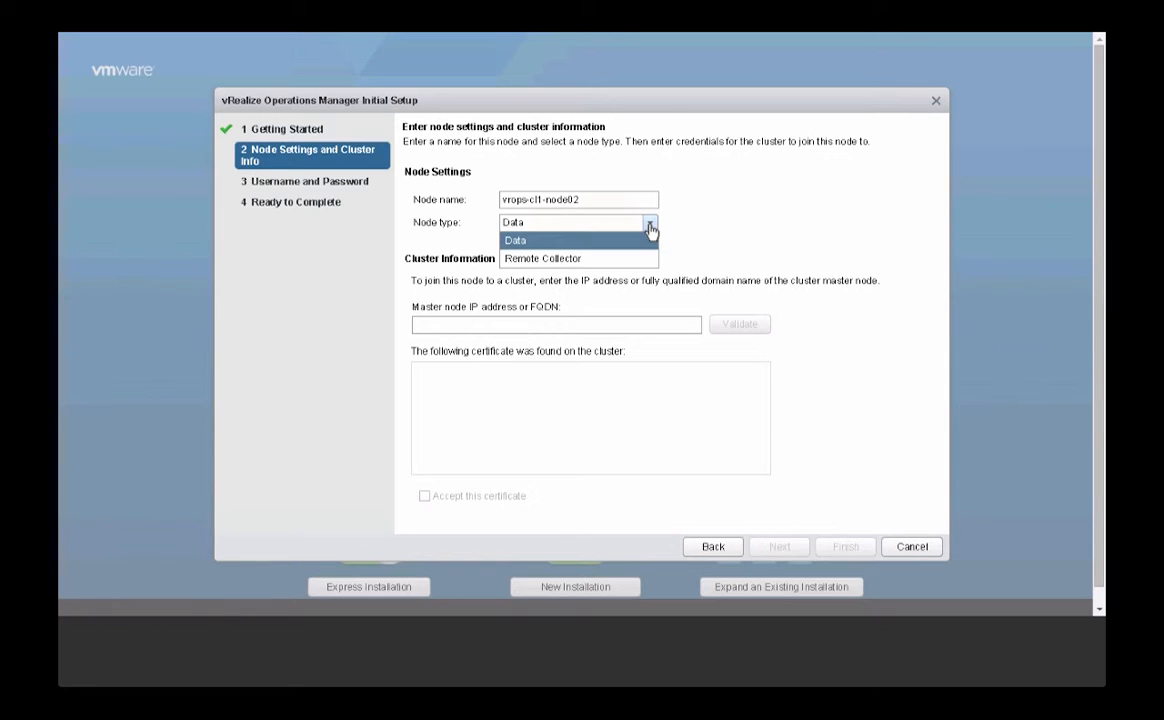
left_click(514, 240)
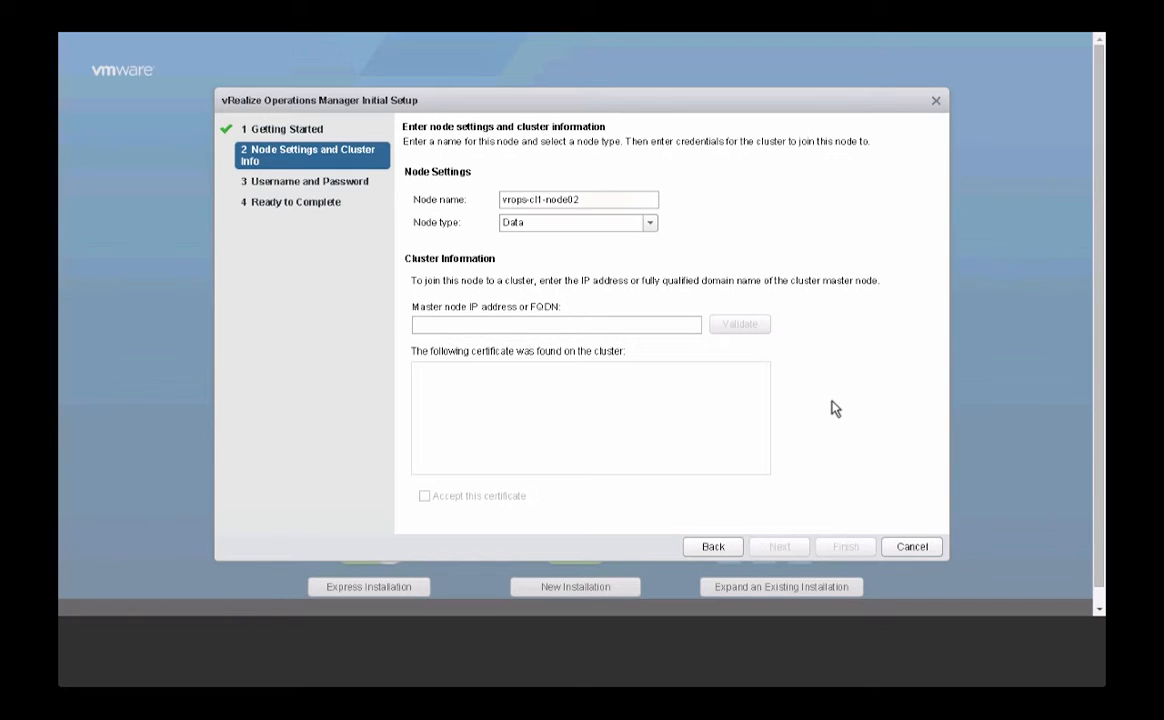
- Validate master vrops-cl1-node01.mgmt.local and accept its certificate
type("vrops-cl1-node01")
type(".mgmt.local")
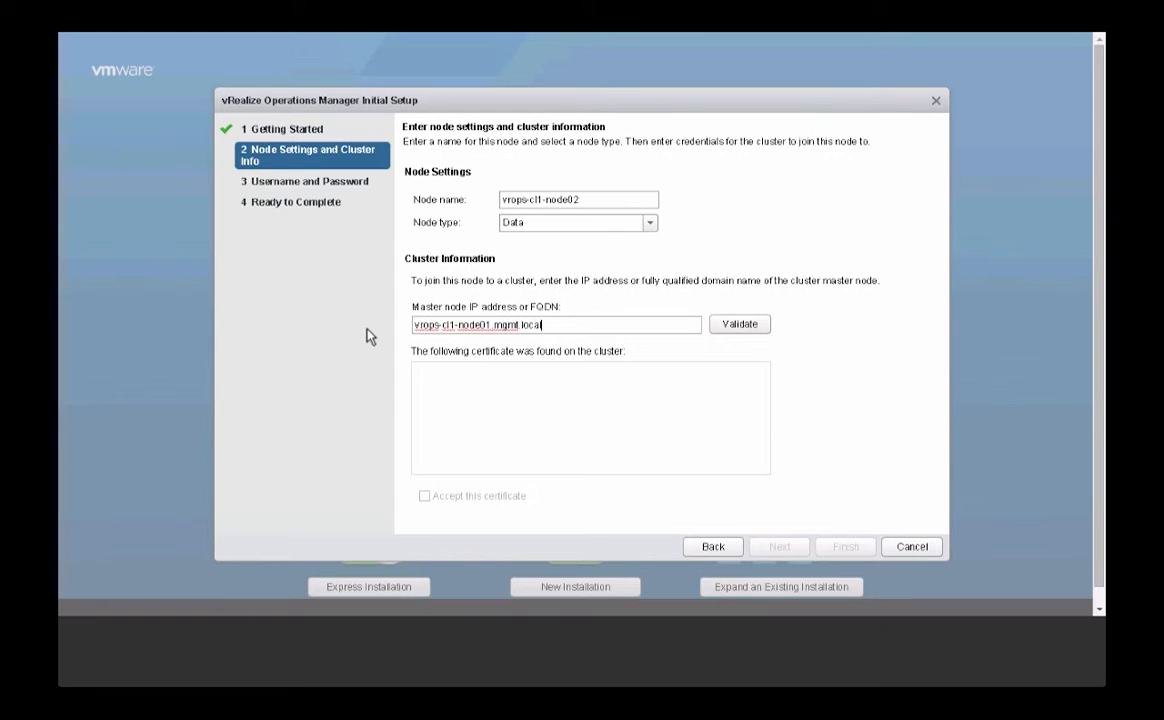
left_click(743, 324)
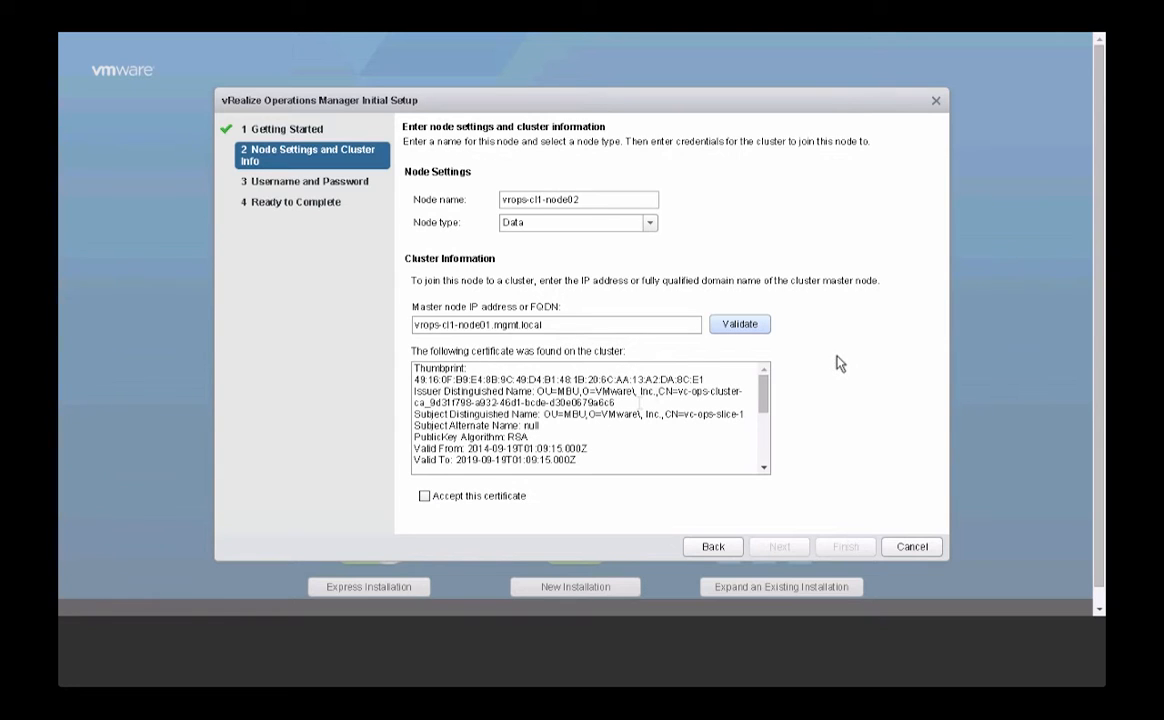
left_click(424, 496)
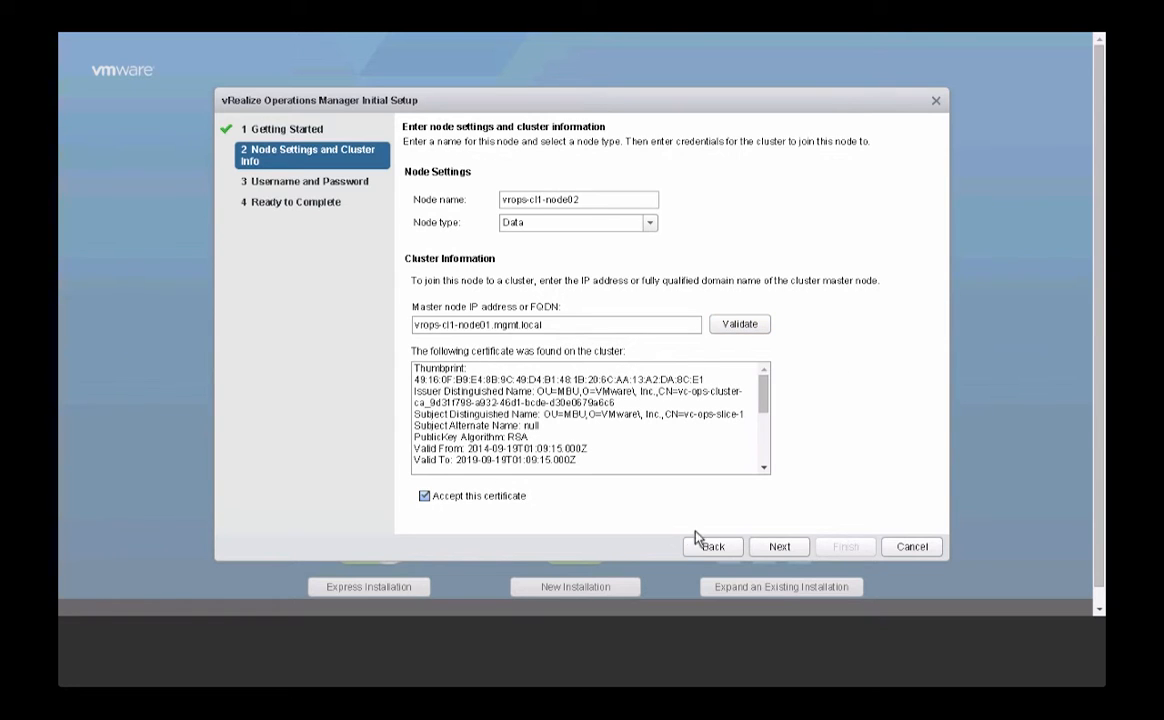
left_click(783, 547)
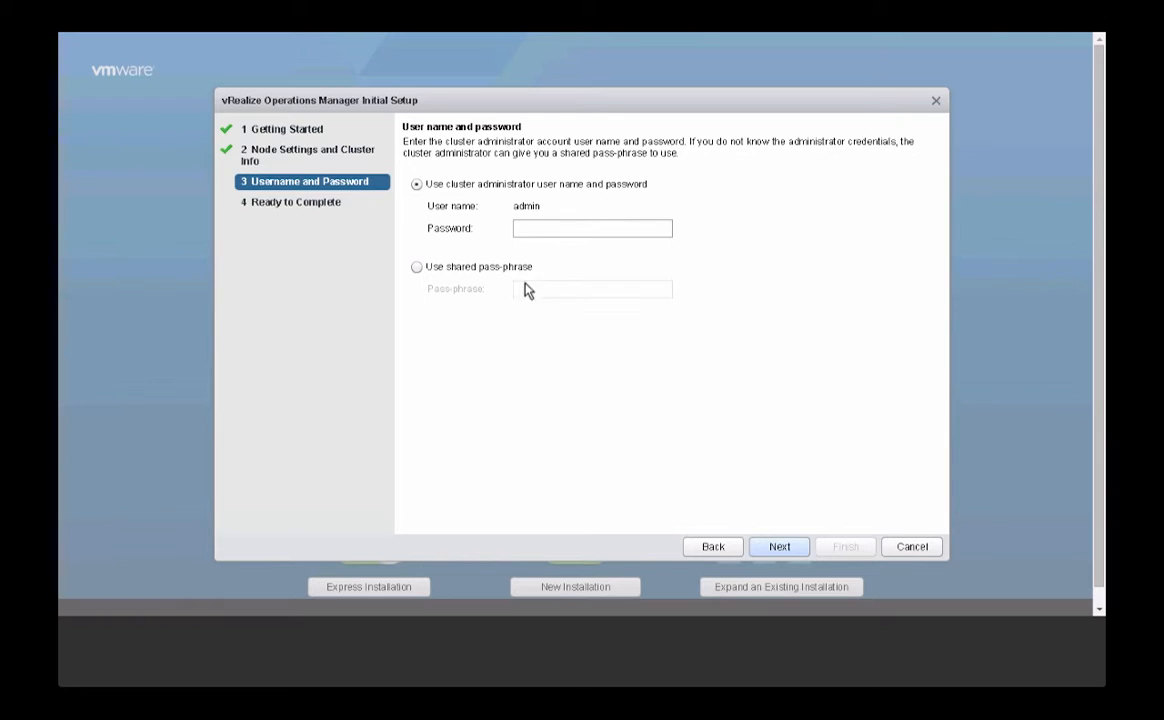
- Choose the shared pass-phrase option for joining node02, then leave full screen
left_click(525, 228)
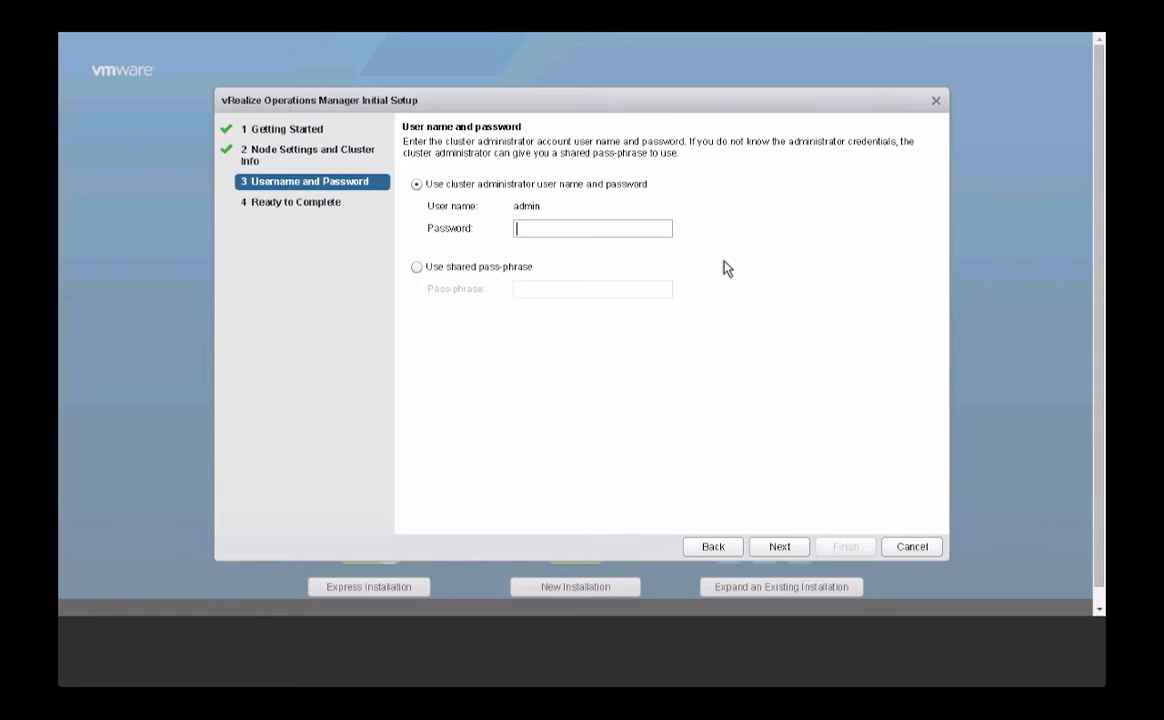
left_click(418, 268)
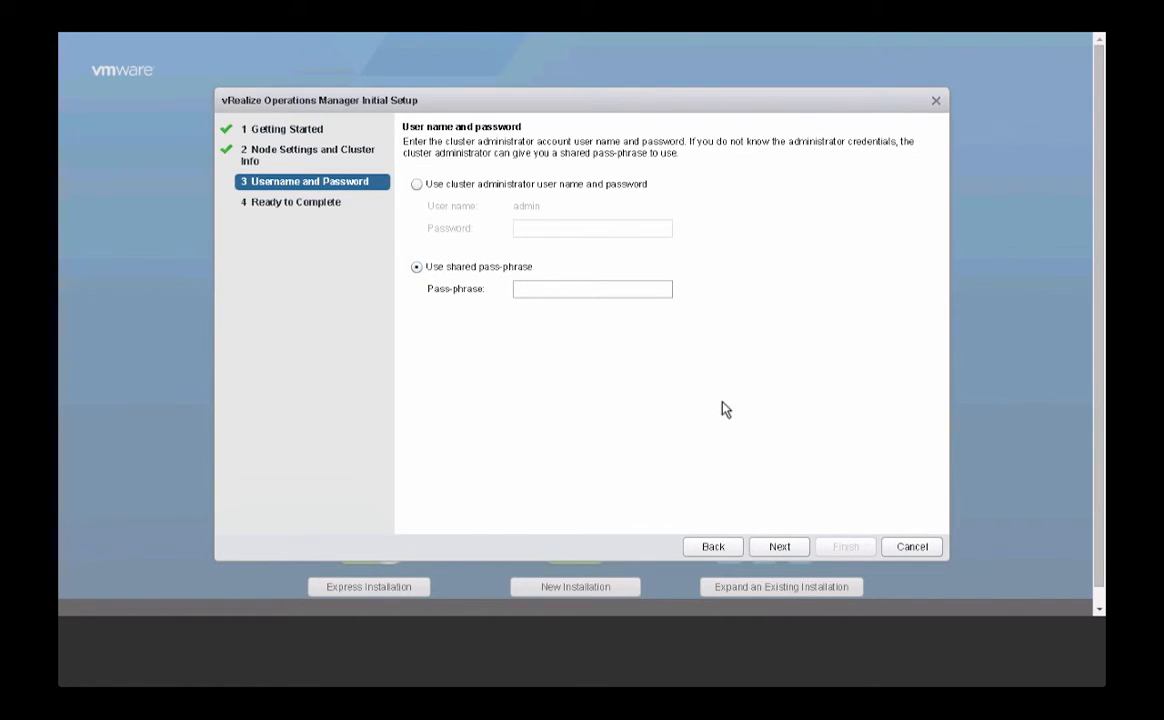
key("F11")
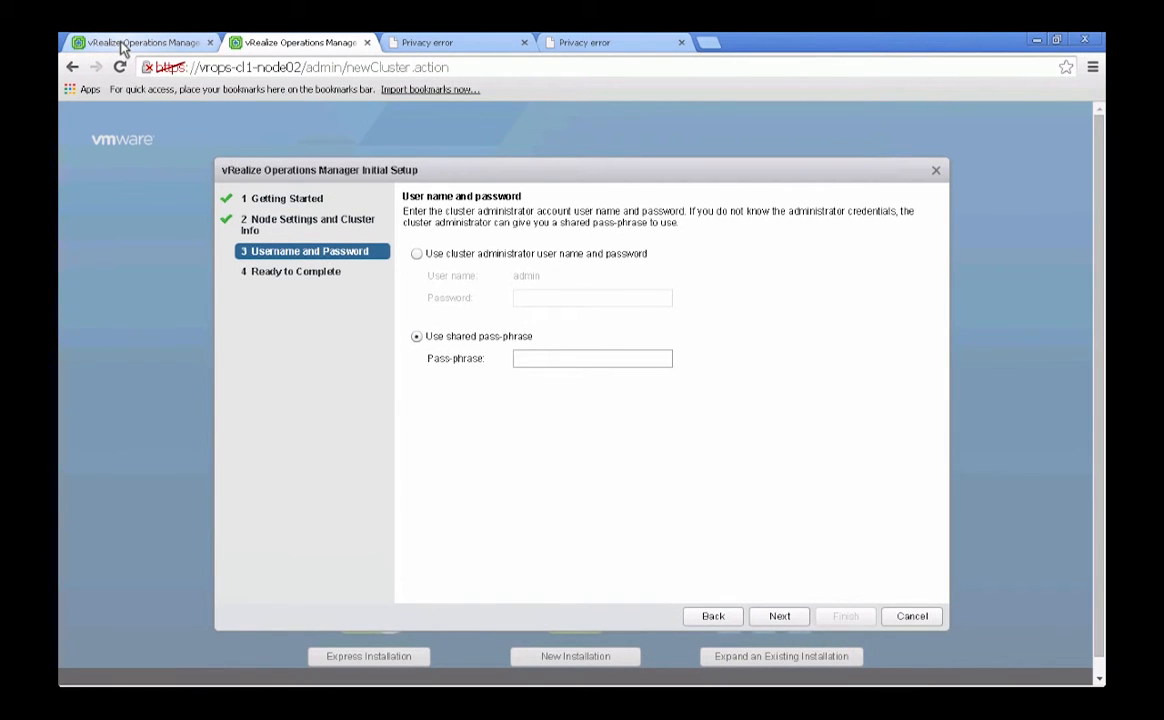
- Generate a one-time pass-phrase on the master node and paste it into node02's wizard
left_click(122, 45)
key("F11")
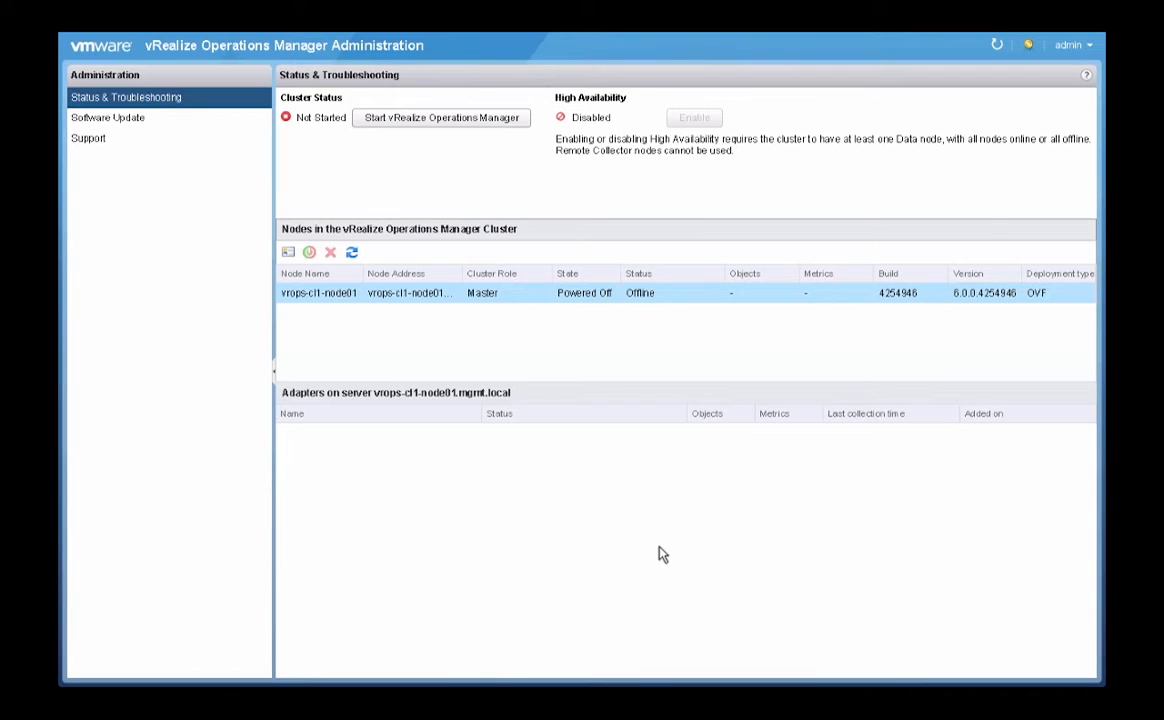
left_click(289, 254)
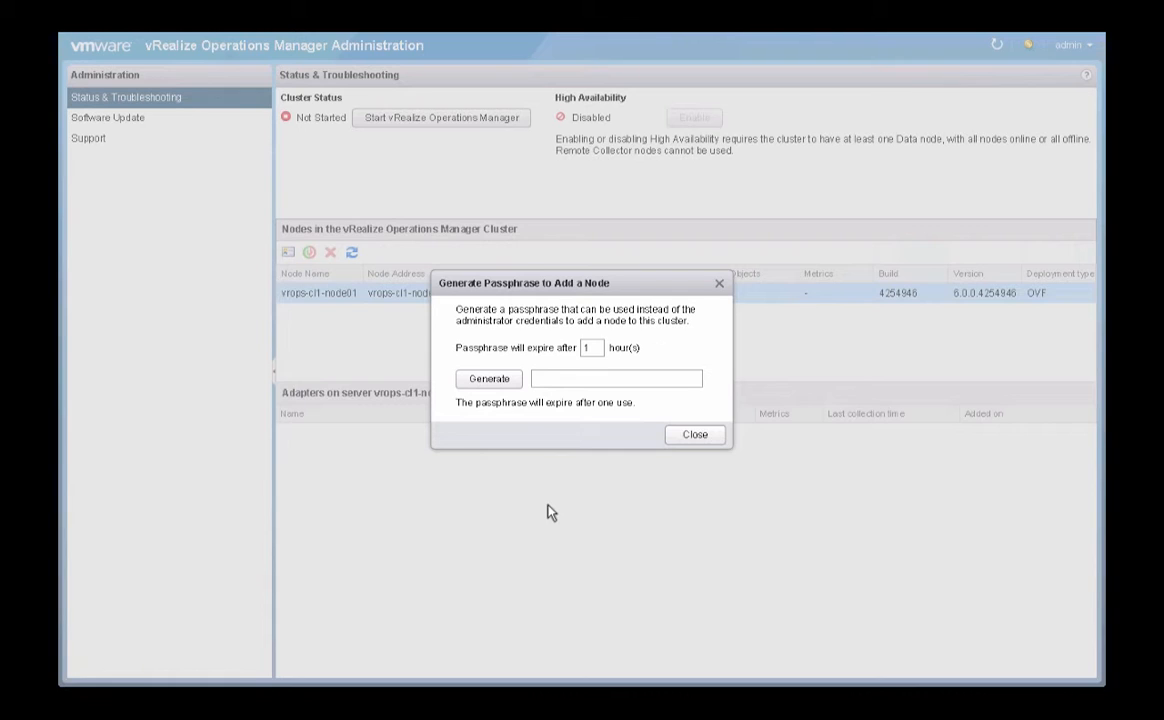
left_click(489, 380)
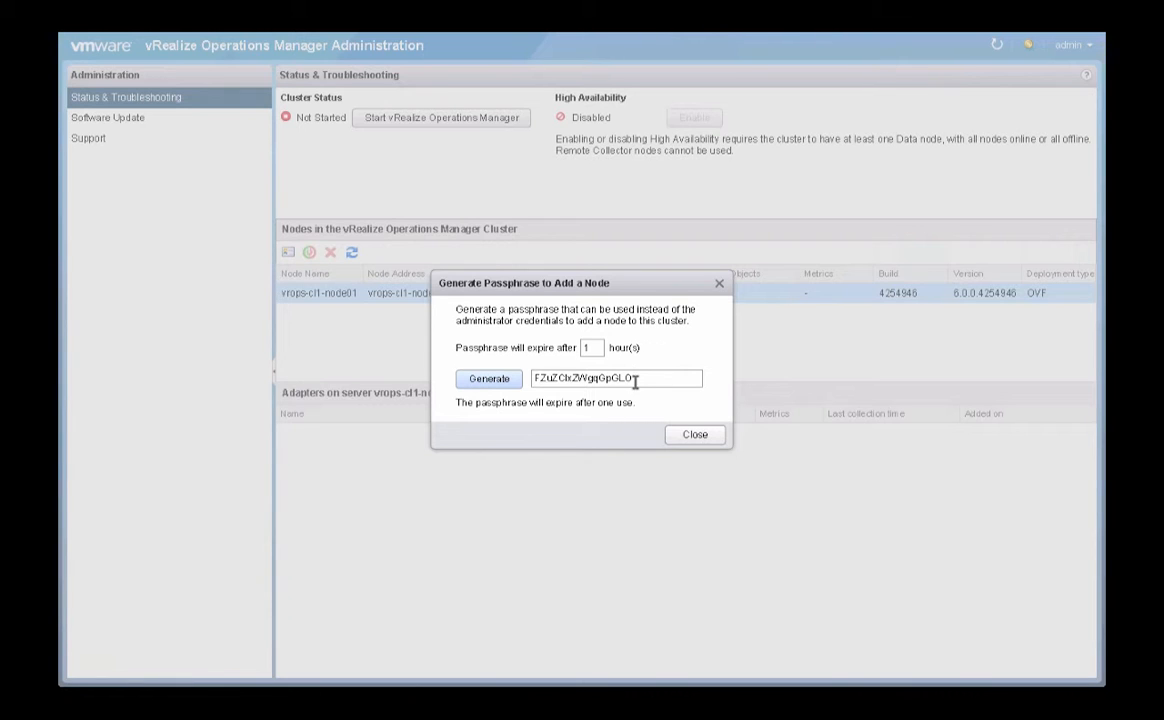
left_click_drag(633, 379, 470, 380)
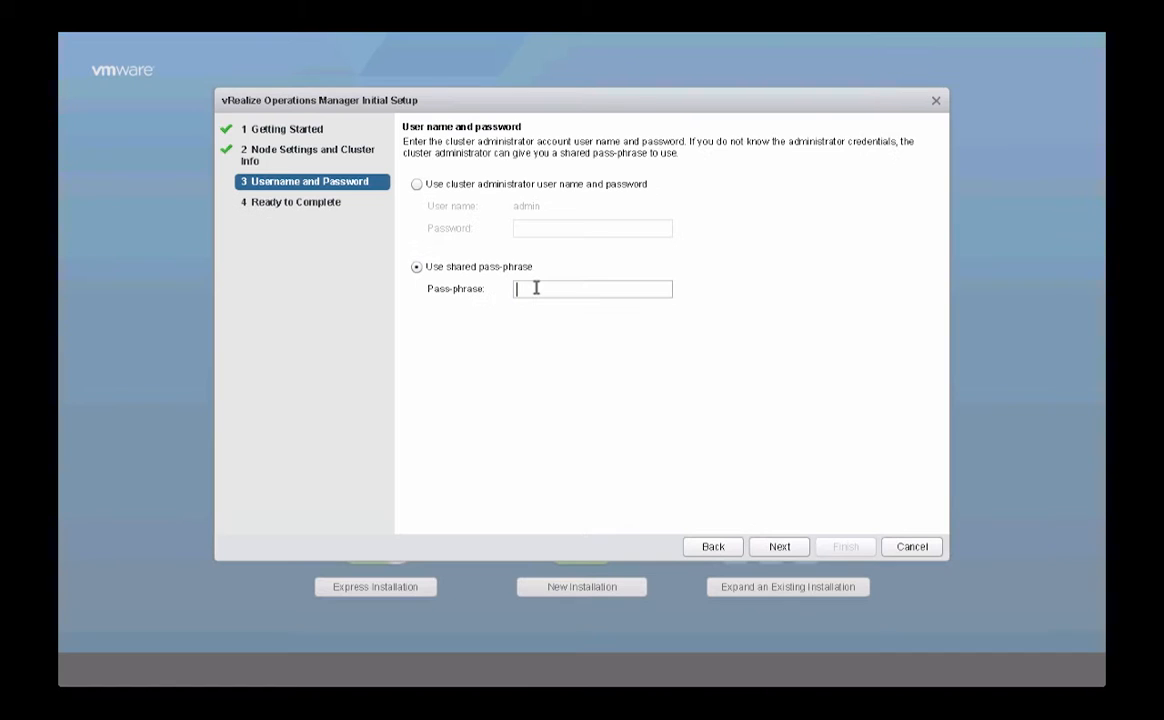
key("ctrl+v")
left_click(780, 547)
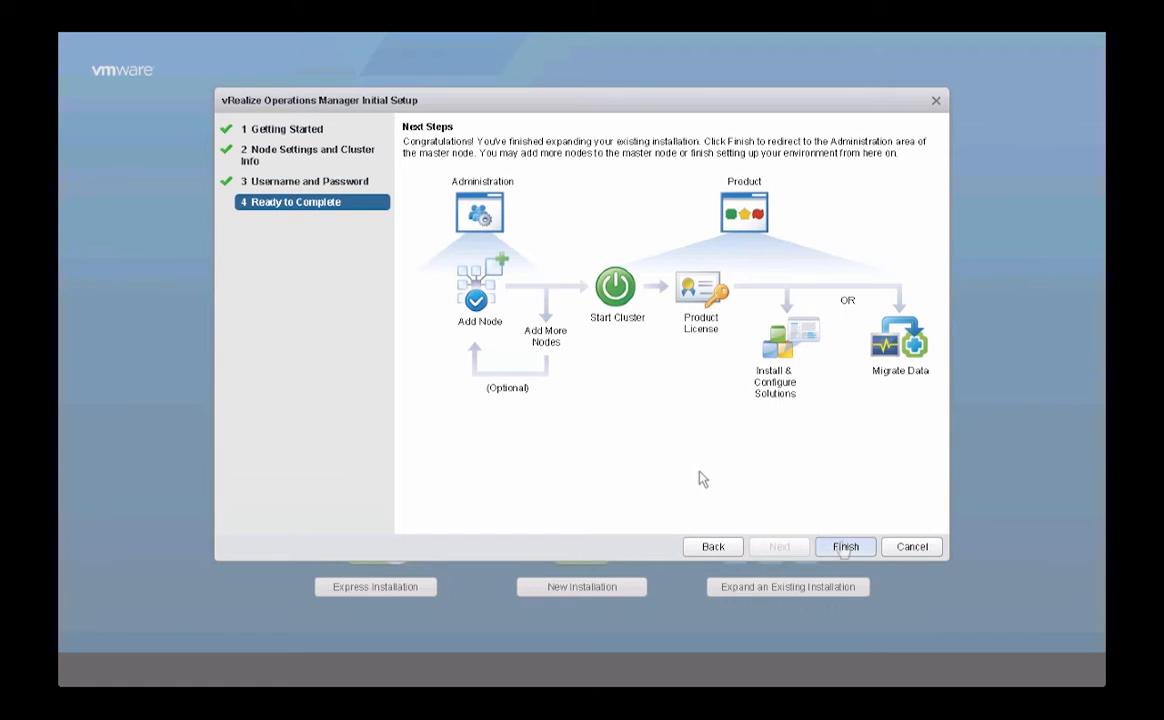
- Finish adding node02 and refresh the node list to show it as Data
left_click(845, 546)
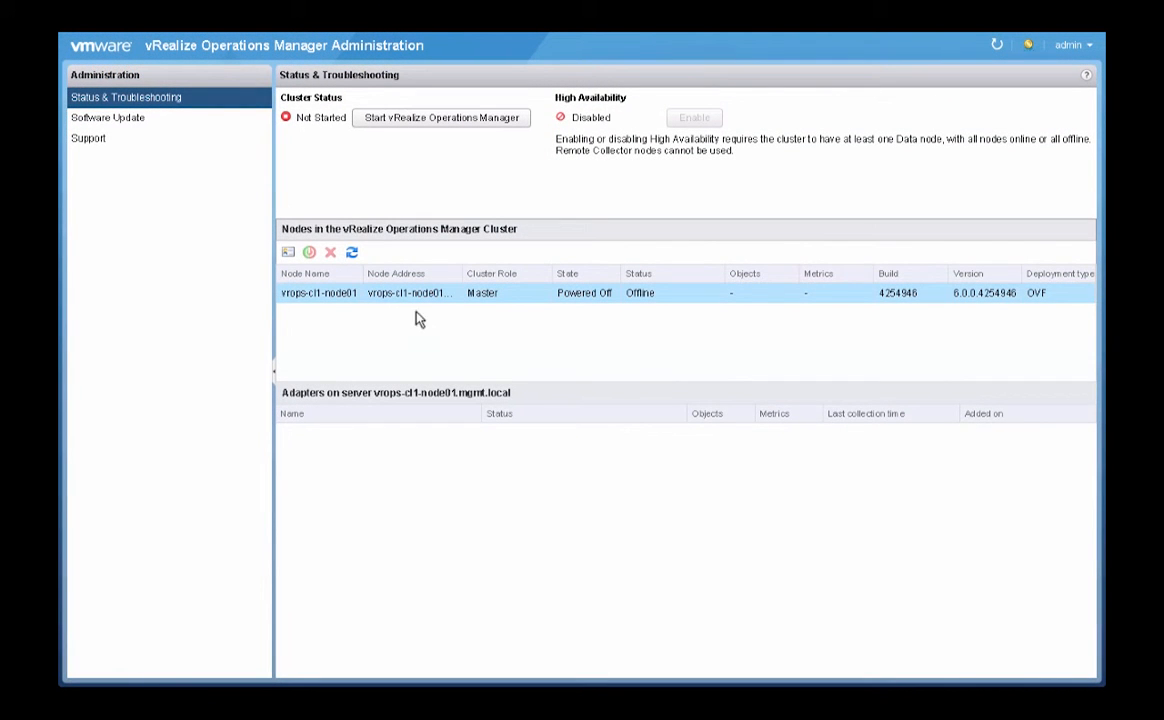
left_click(352, 252)
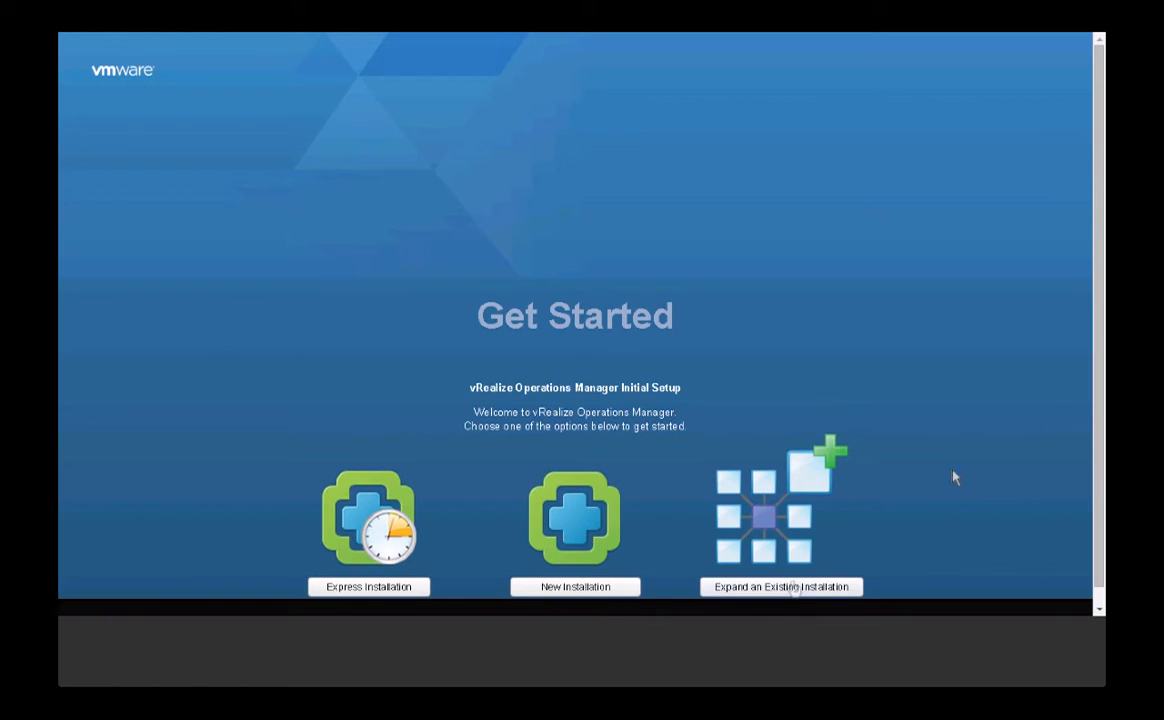
- Expand an existing installation with vrops-cl1-node03 as a Data node
left_click(876, 538)
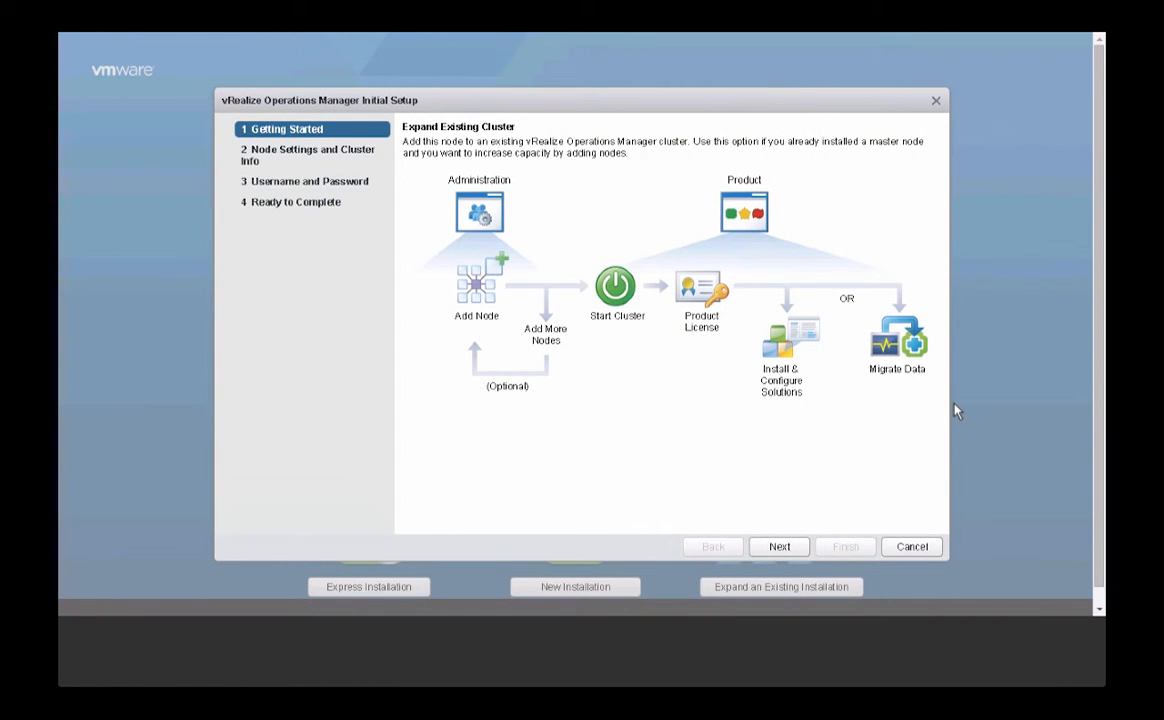
left_click(770, 553)
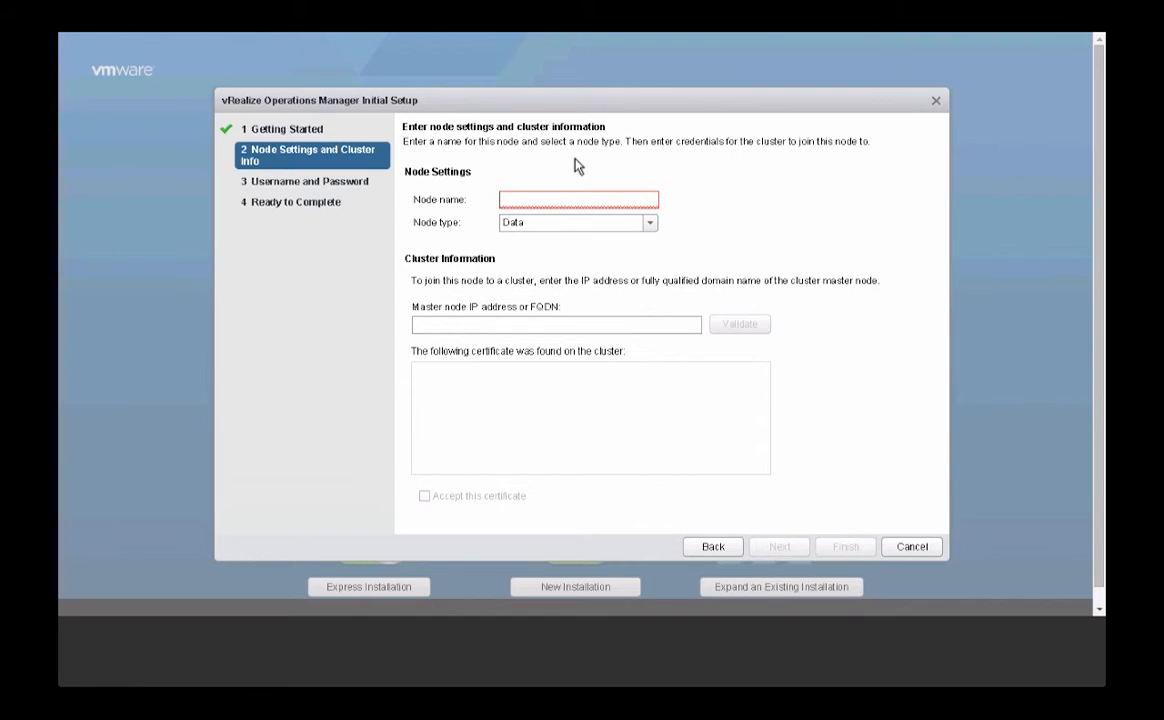
type("vrops-cl1-node03")
left_click(650, 223)
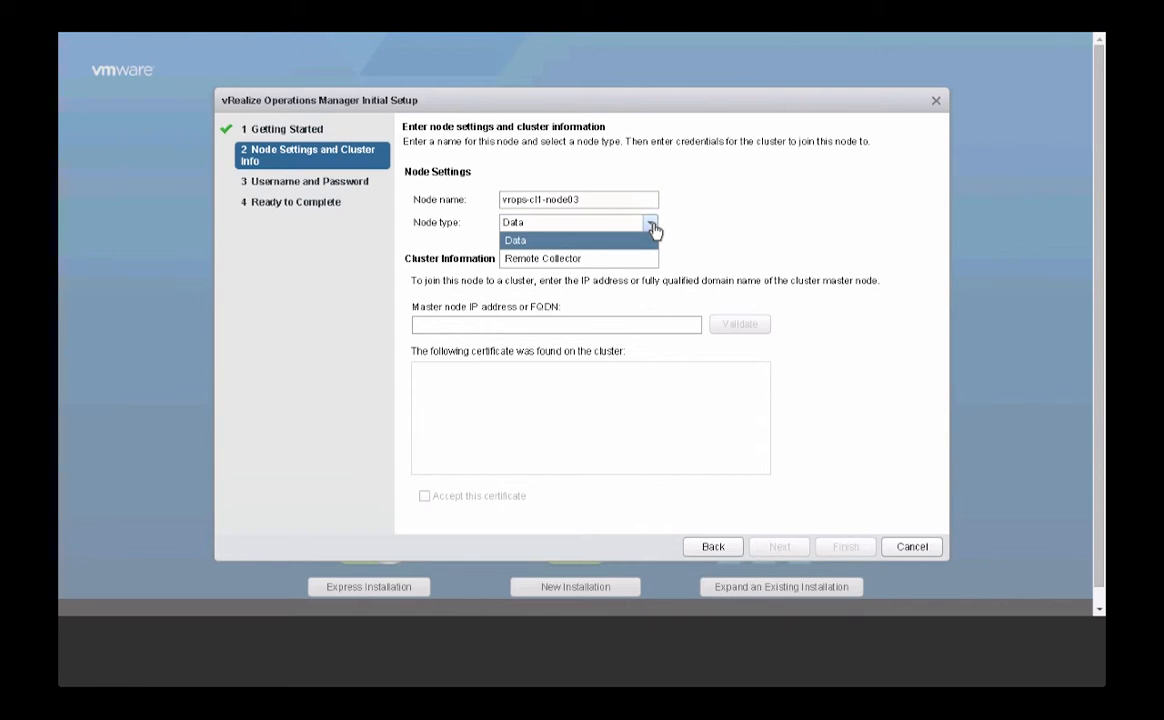
left_click(512, 240)
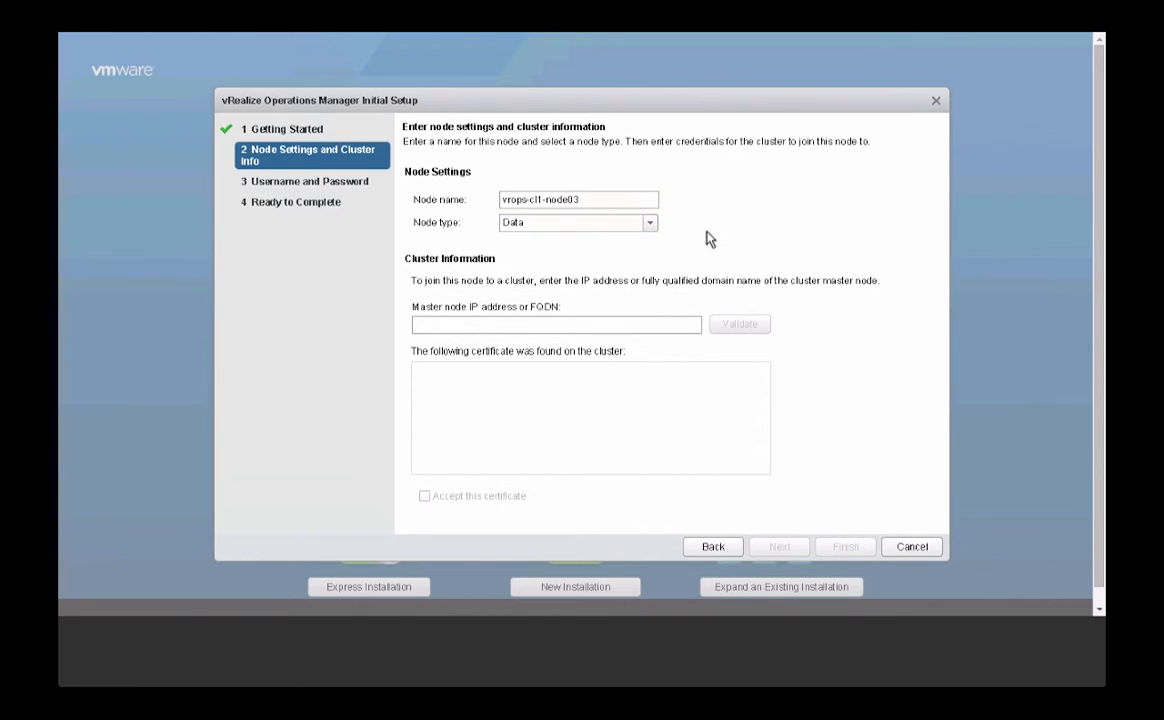
- Validate master vrops-cl1-node01.mgmt.local, accept its certificate, and finish joining node03
type("vrops-cl1-node01.mgmt.local")
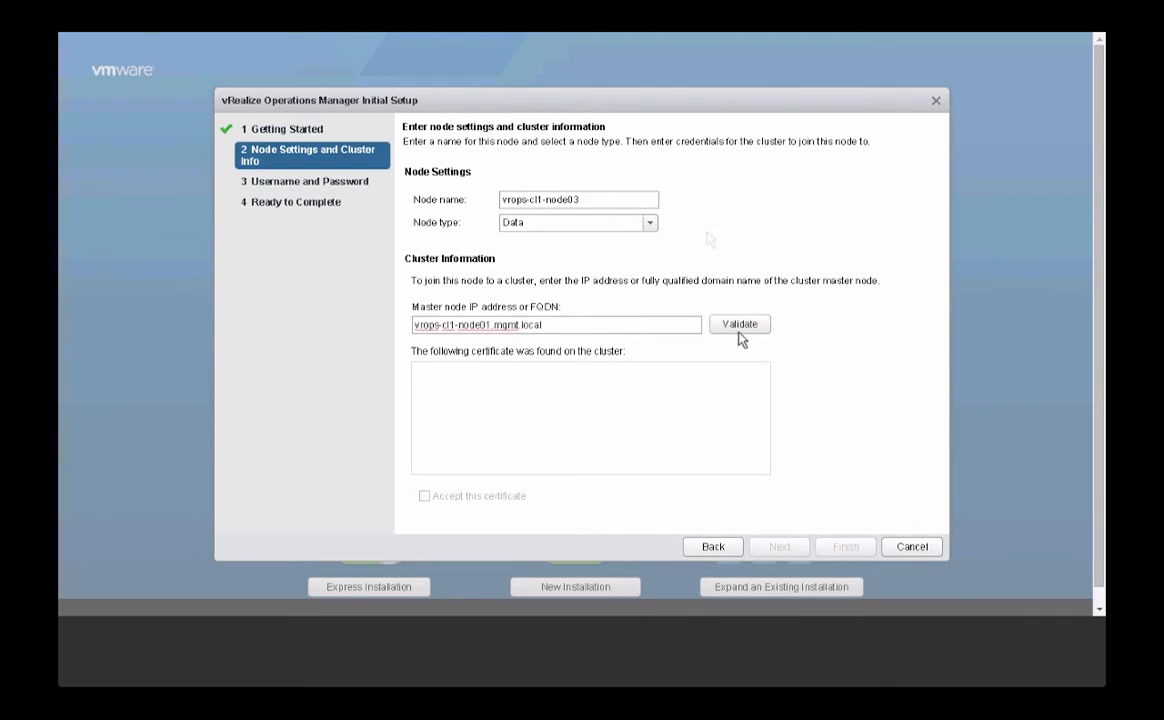
left_click(738, 326)
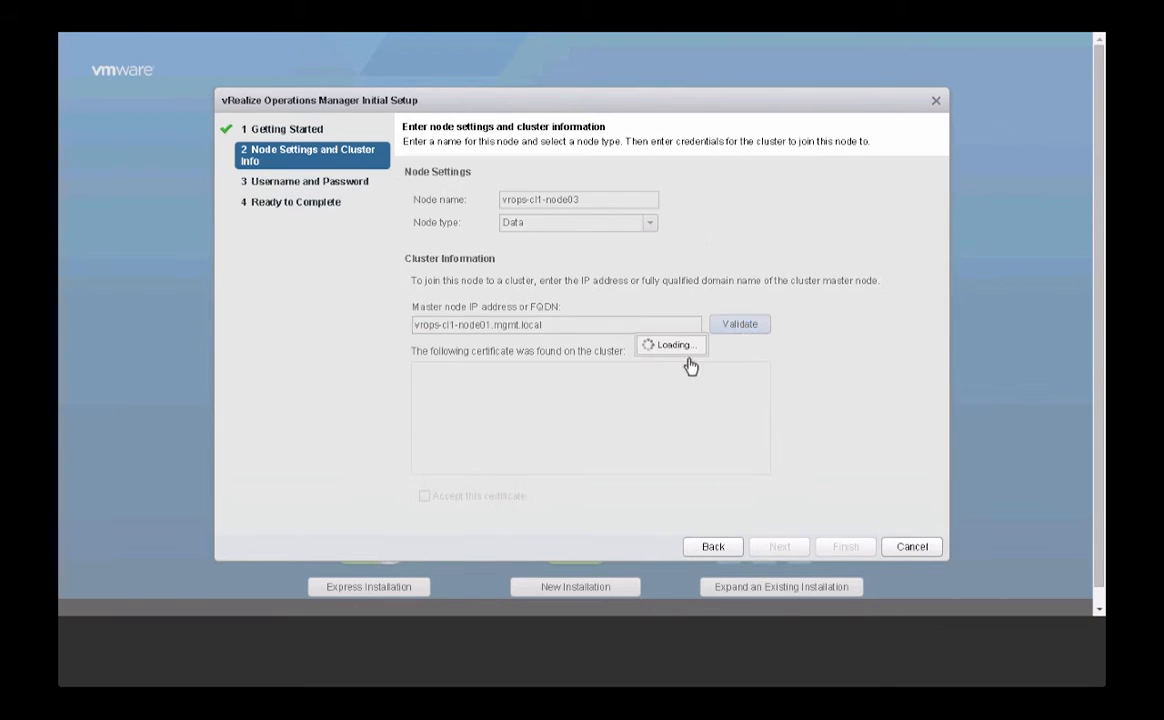
left_click(425, 497)
left_click(779, 548)
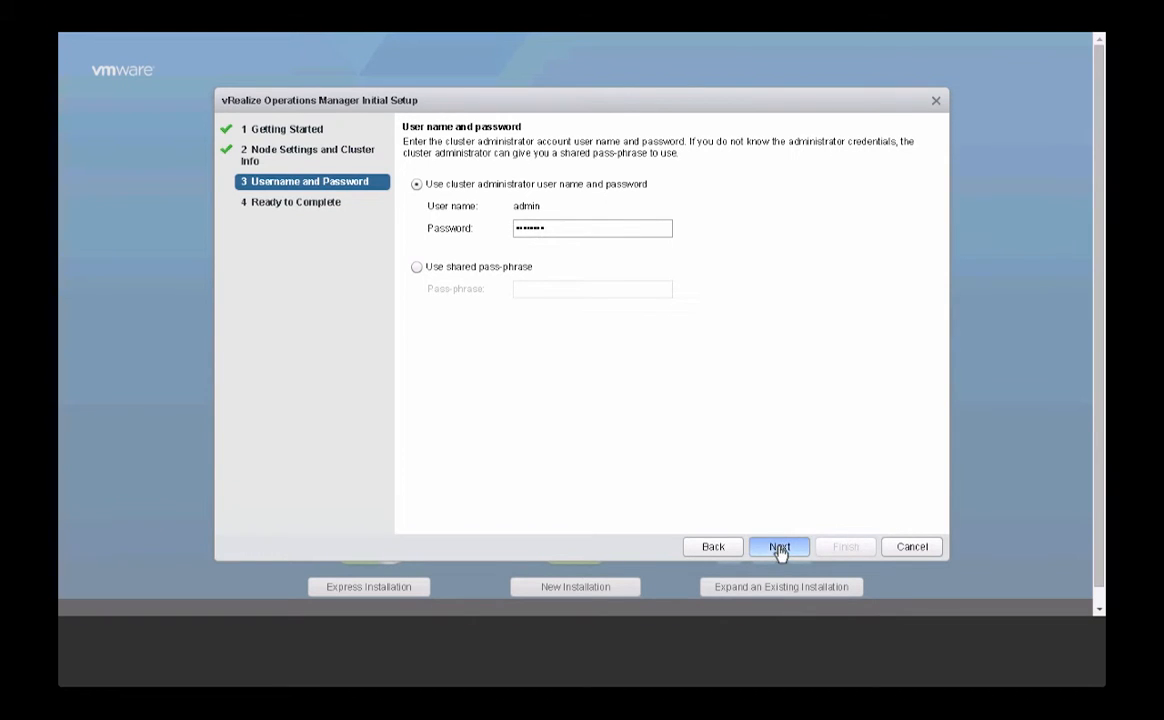
left_click(779, 548)
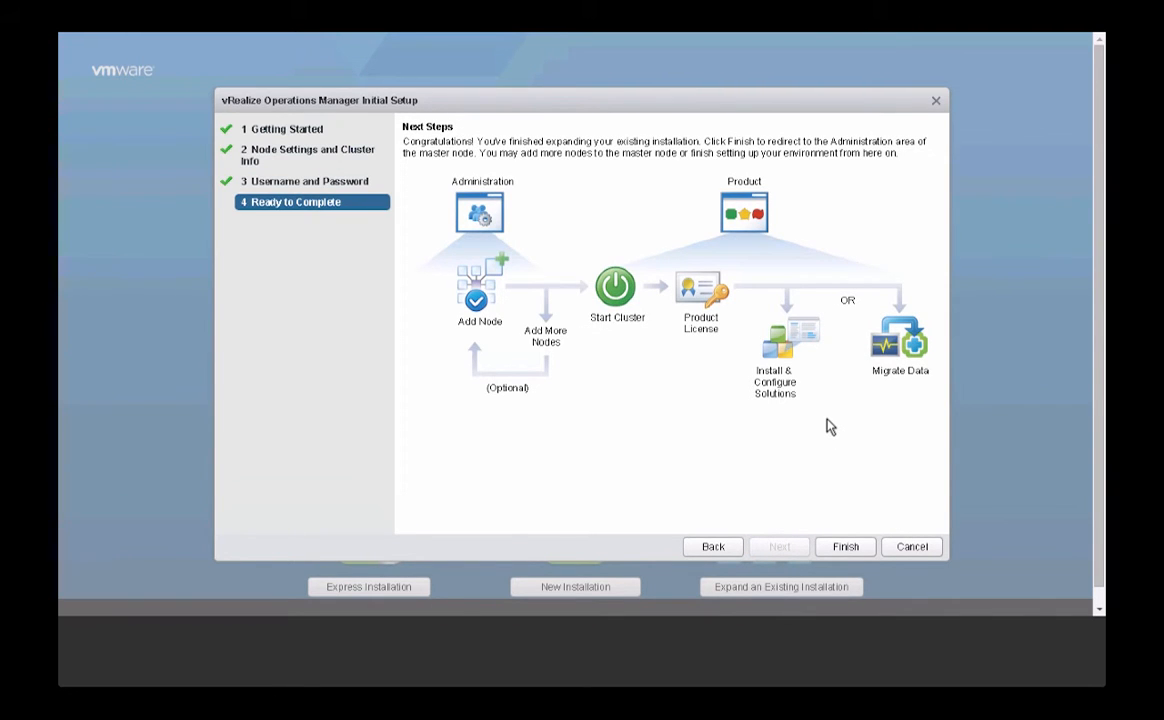
left_click(845, 548)
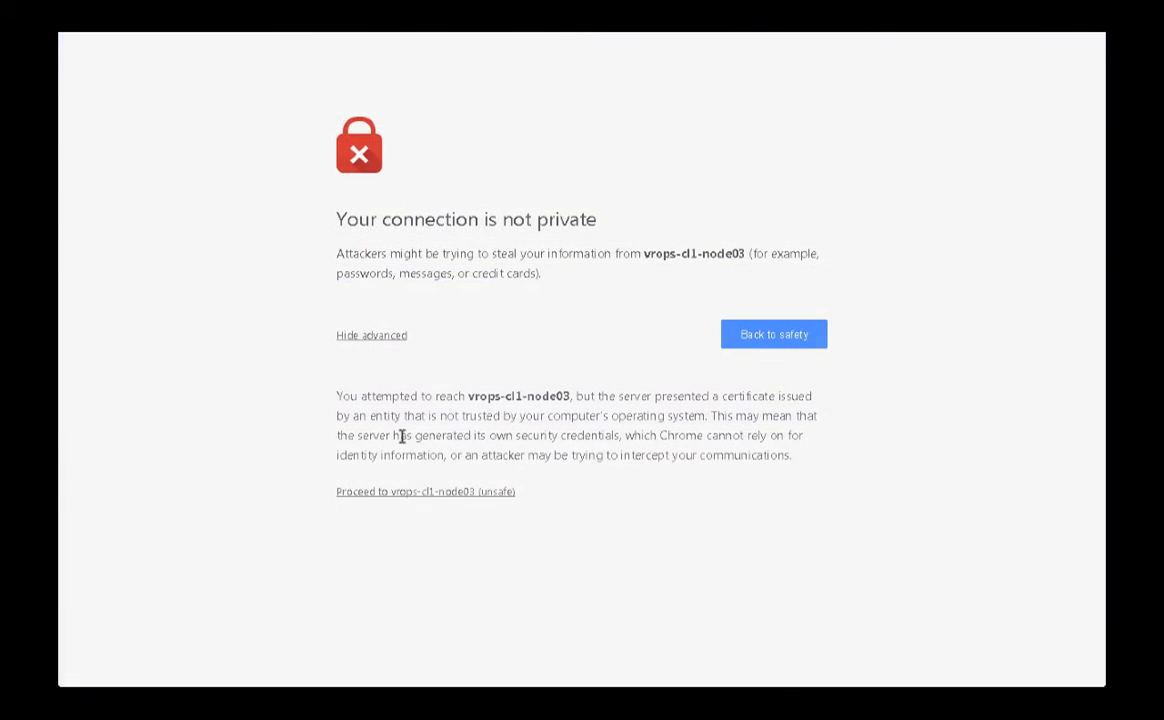
- Proceed past the certificate warning to the next node's Get Started page
left_click(404, 493)
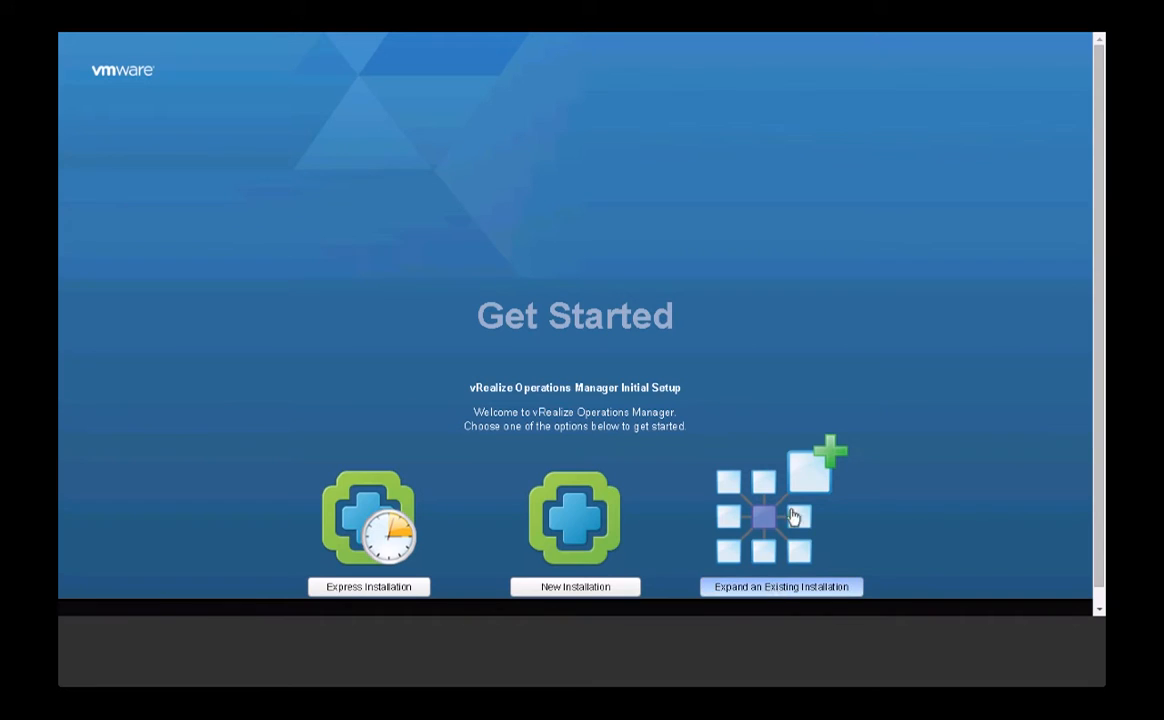
- Expand the existing installation with this node, setting its node type to Remote Collector
left_click(781, 587)
left_click(779, 548)
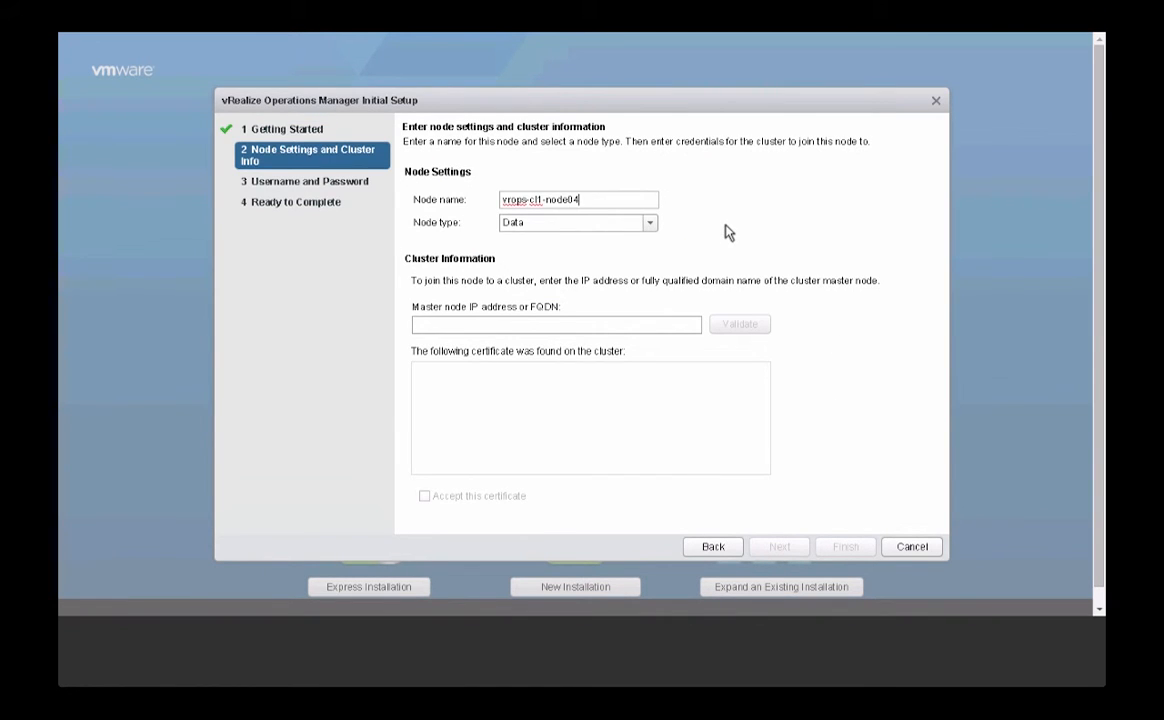
left_click(650, 223)
left_click(512, 258)
- Join master vrops-cl1-node01.mgmt.local, accepting its certificate and entering the admin password
type("vrops-cl1-node01.mgmt.local")
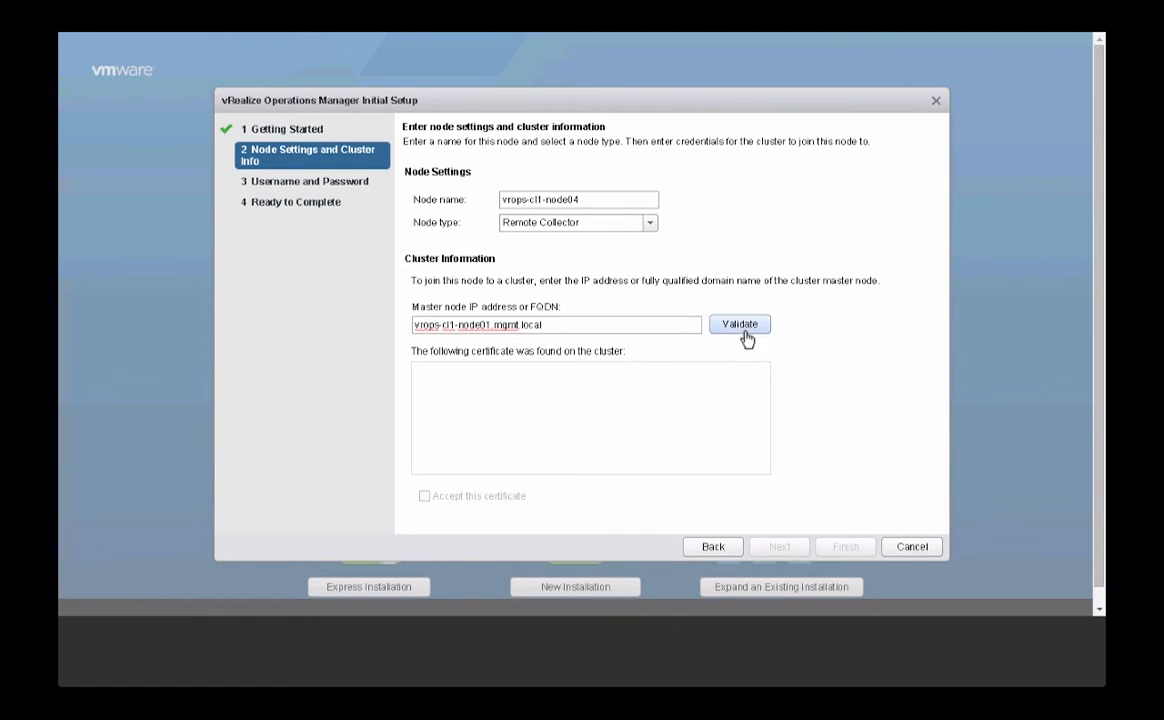
left_click(740, 325)
left_click(424, 496)
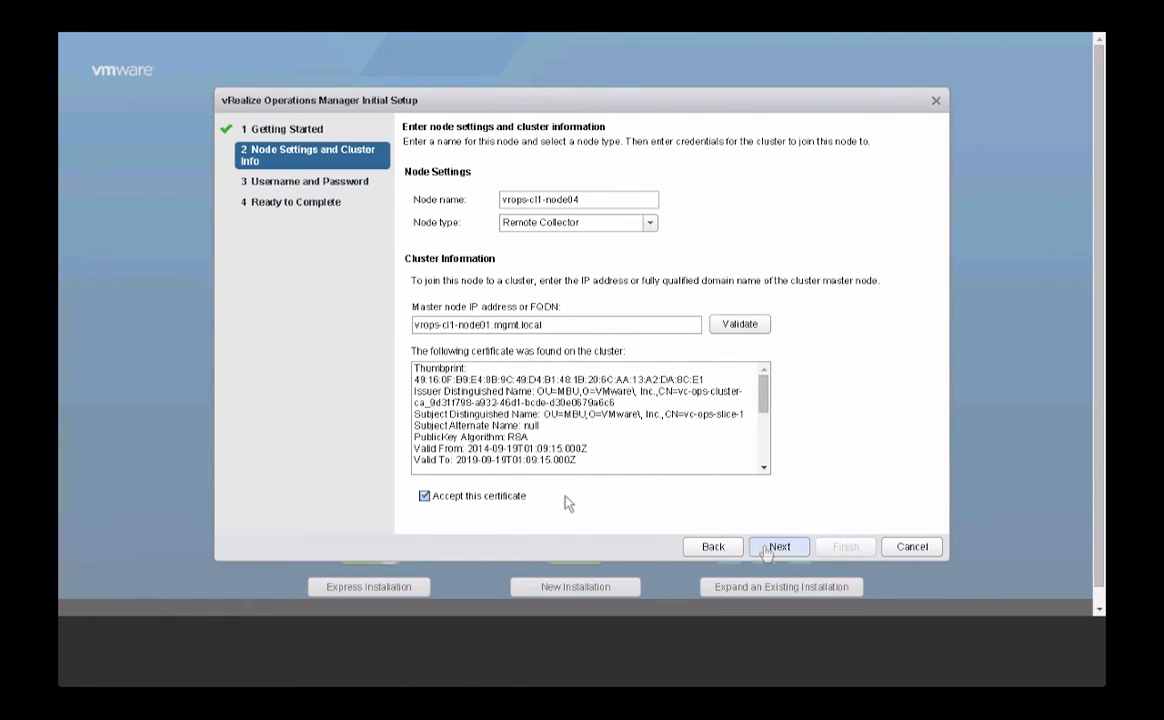
left_click(771, 548)
type("••••••")
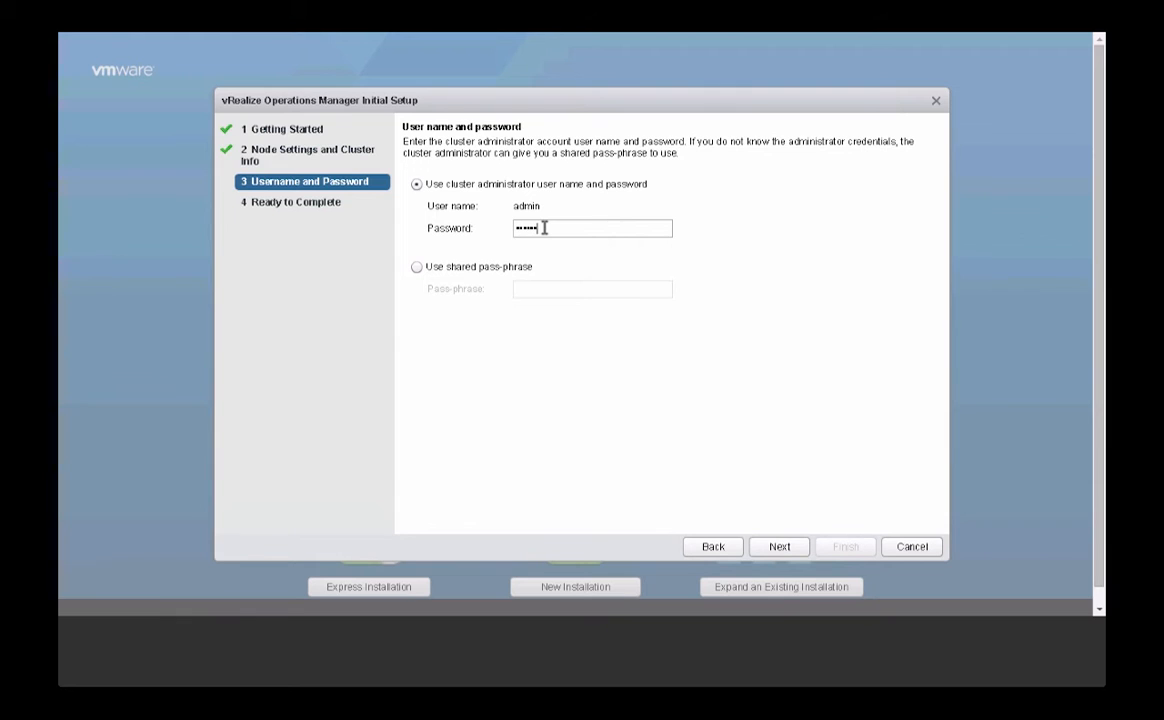
left_click(780, 547)
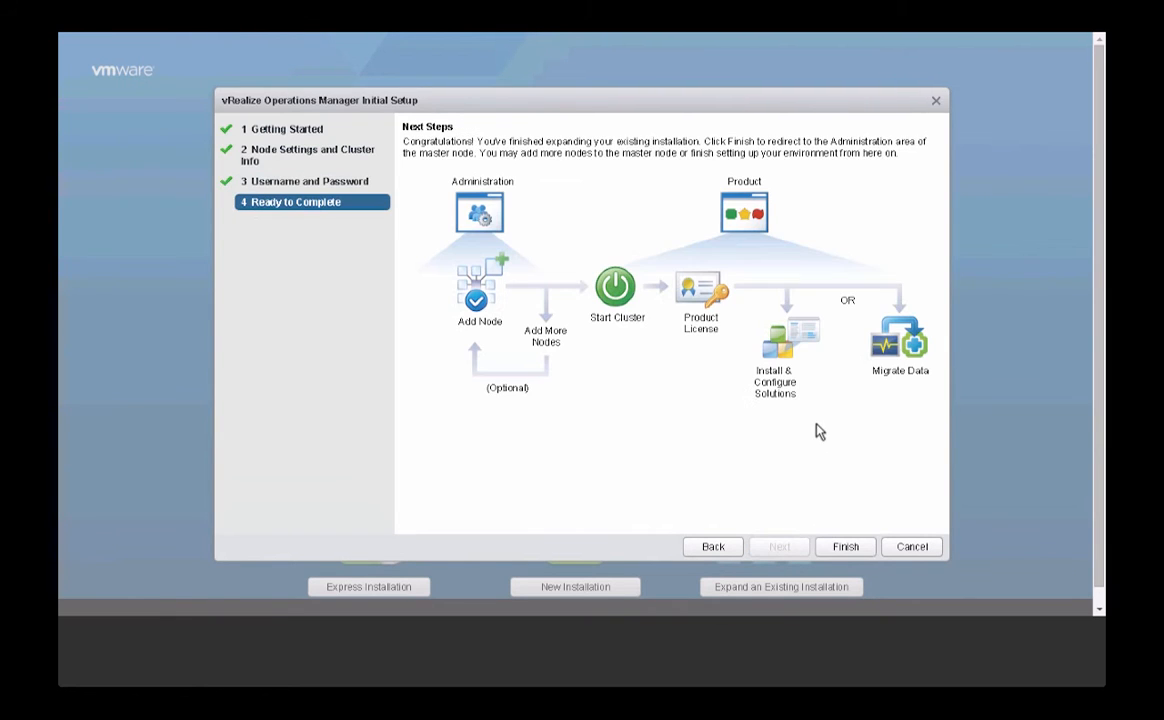
- Finish the wizard to add vrops-cl1-node04 to the cluster as a Remote Collector
left_click(841, 549)
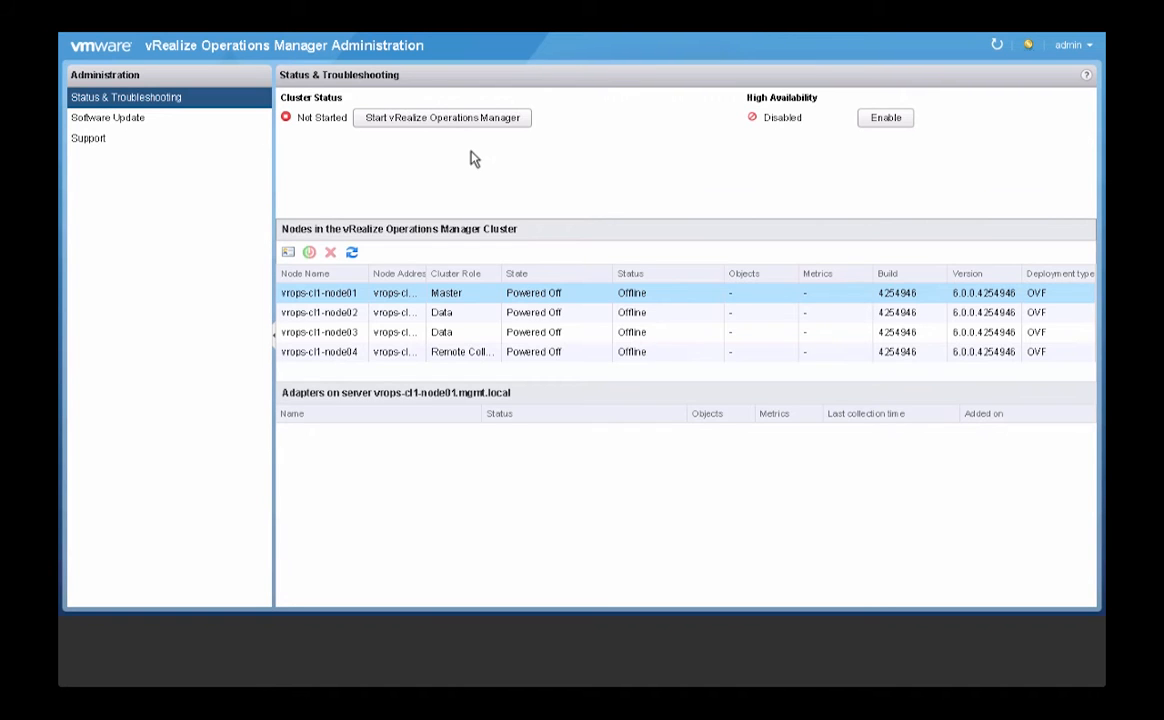
- Turn on High Availability for the cluster, choosing vrops-cl1-node02 as the Master Replica
left_click(900, 121)
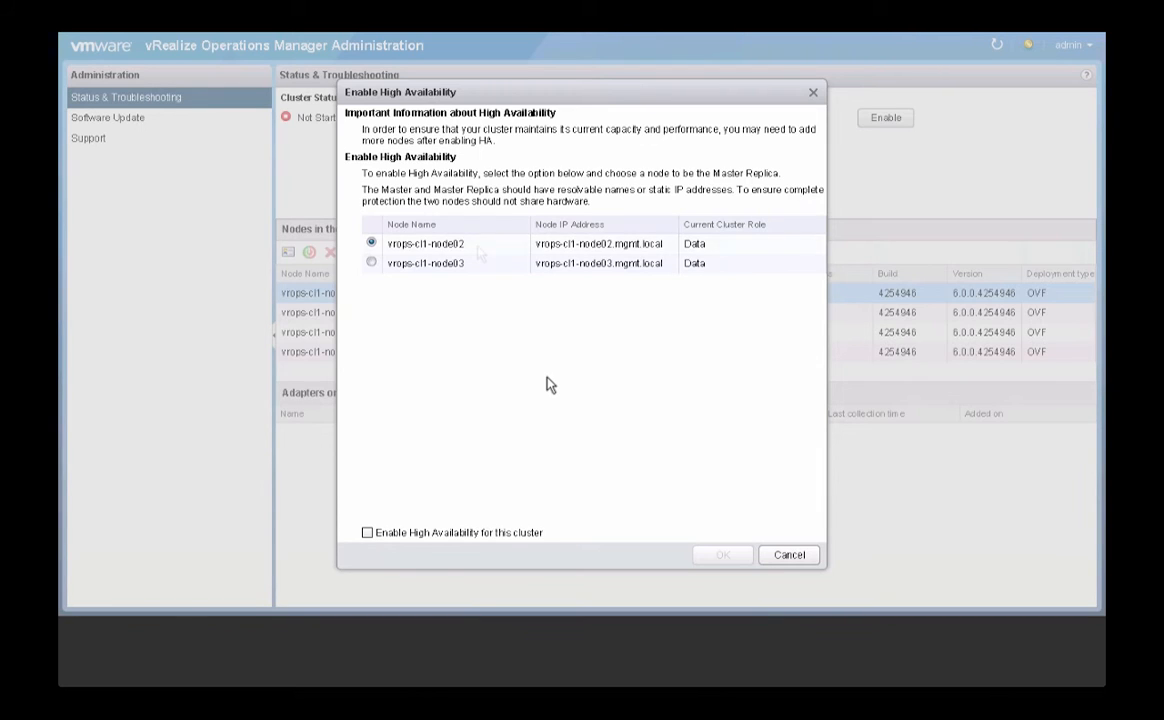
left_click(367, 533)
left_click(718, 557)
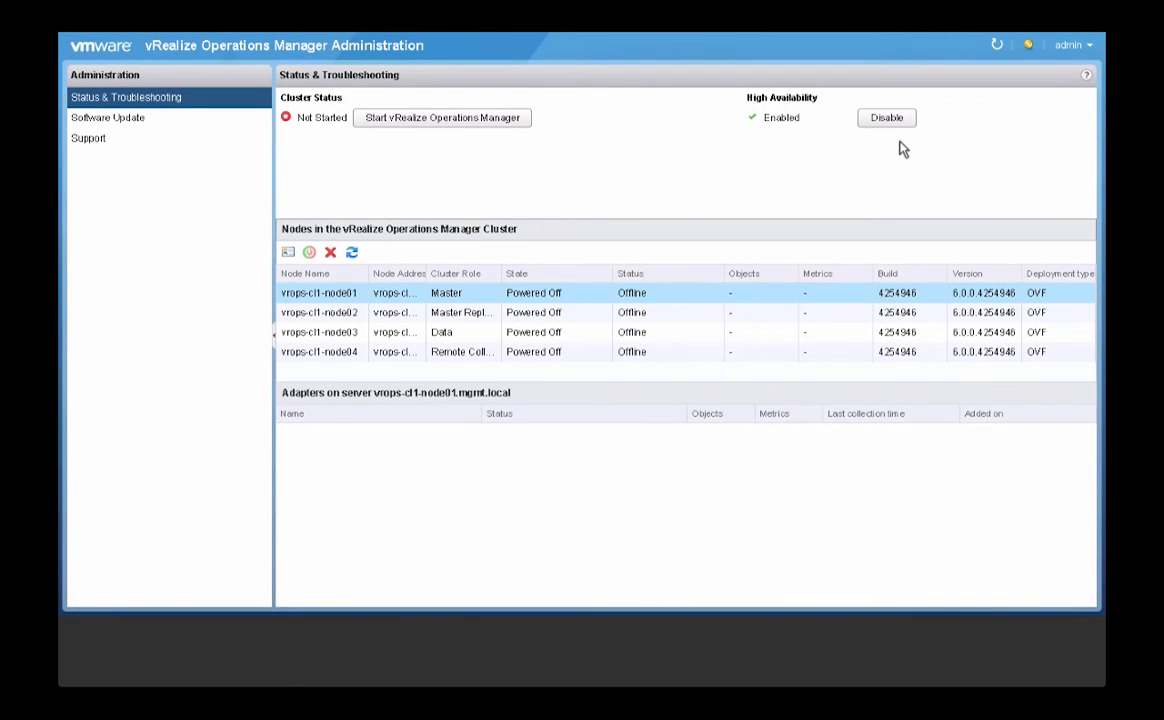
- Start vRealize Operations Manager and confirm the first application startup
left_click(492, 118)
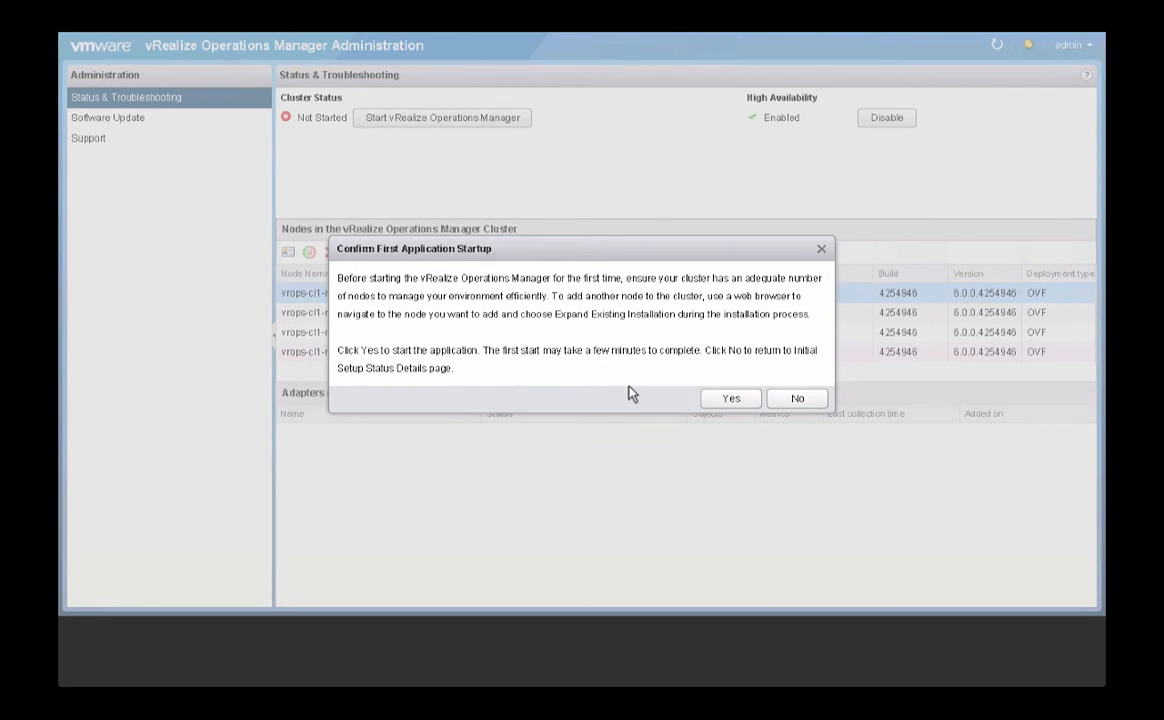
left_click(732, 402)
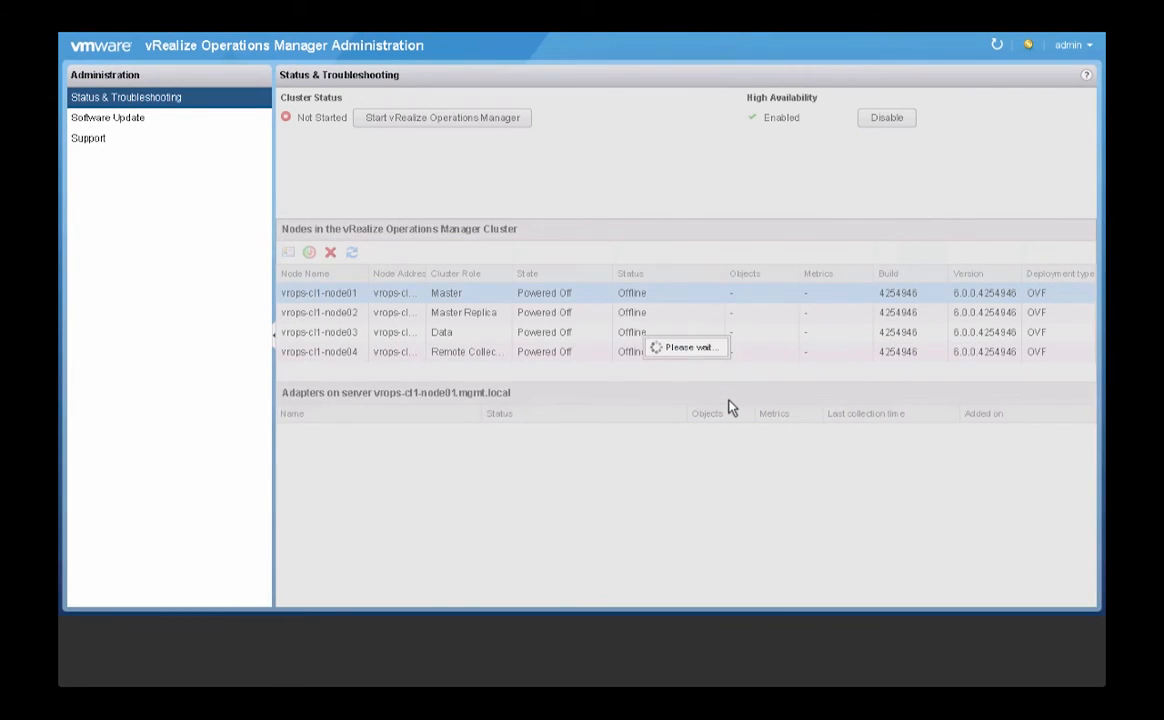